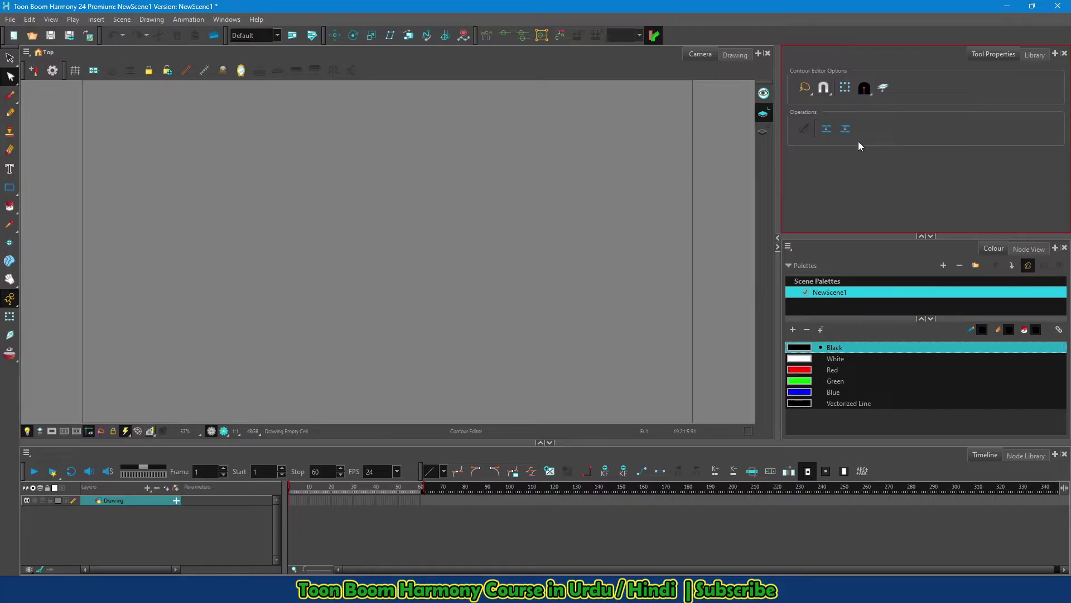
- Activate the Select tool and enlarge the Tool Properties view so that all its options fit
click(9, 58)
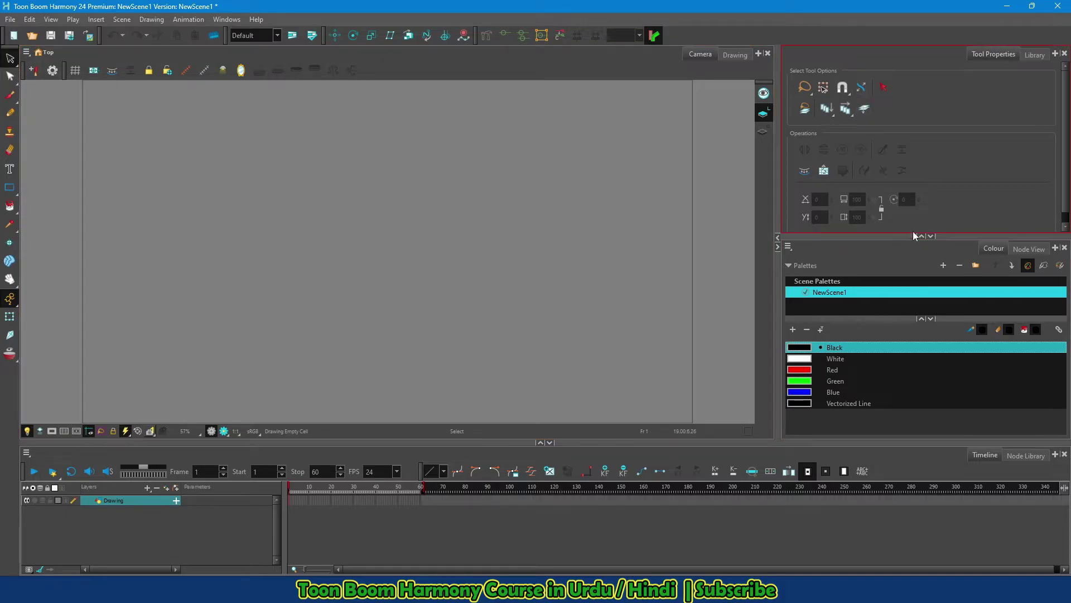
drag(891, 234, 891, 315)
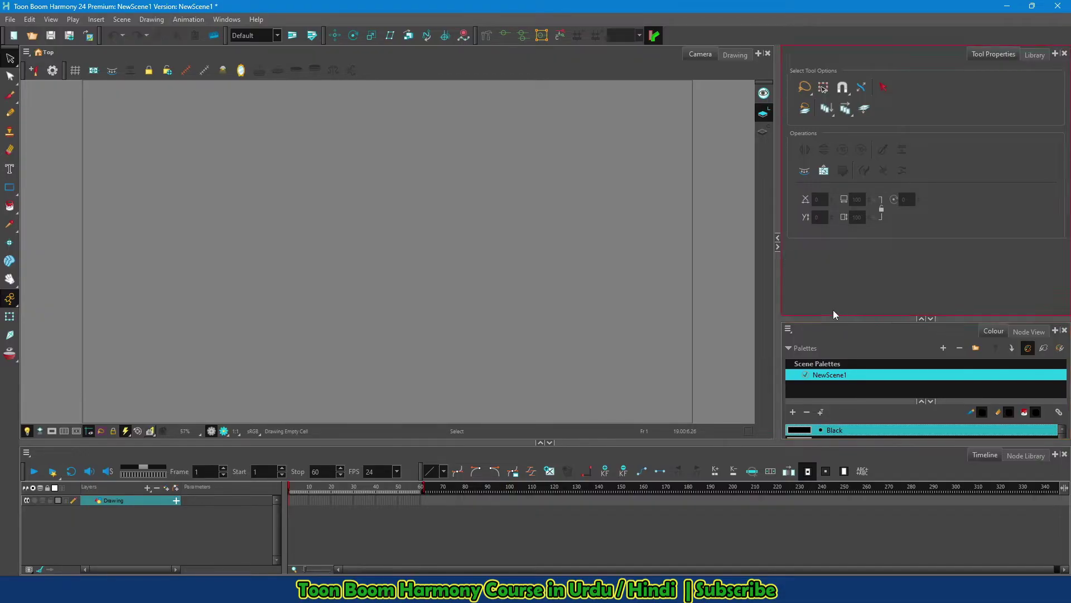
- Examine the tool variants grouped under Select, Brush and Rectangle, and return to the Select tool
click(18, 67)
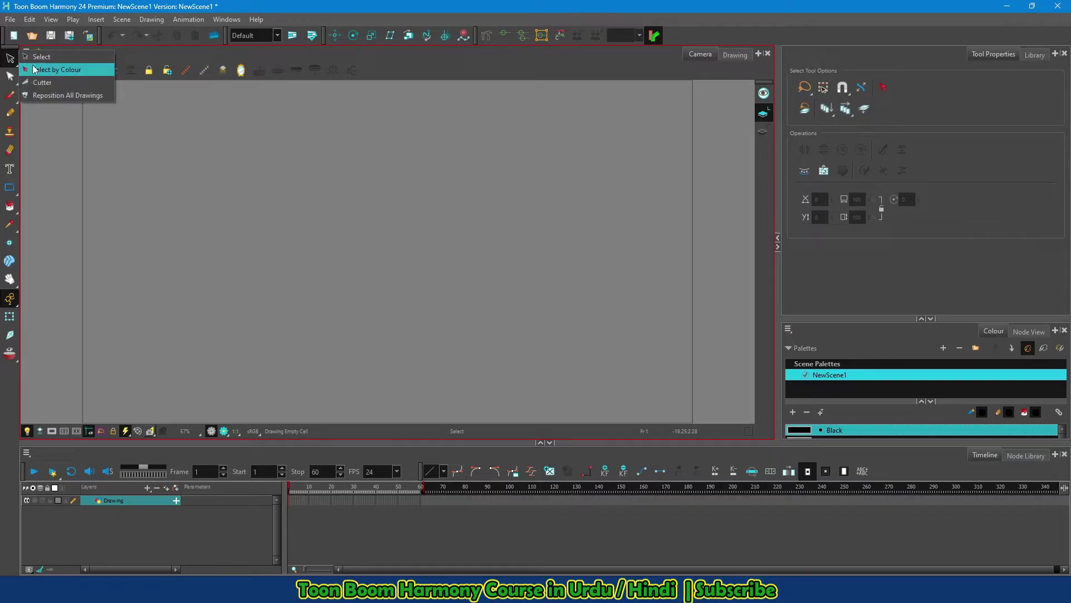
click(17, 102)
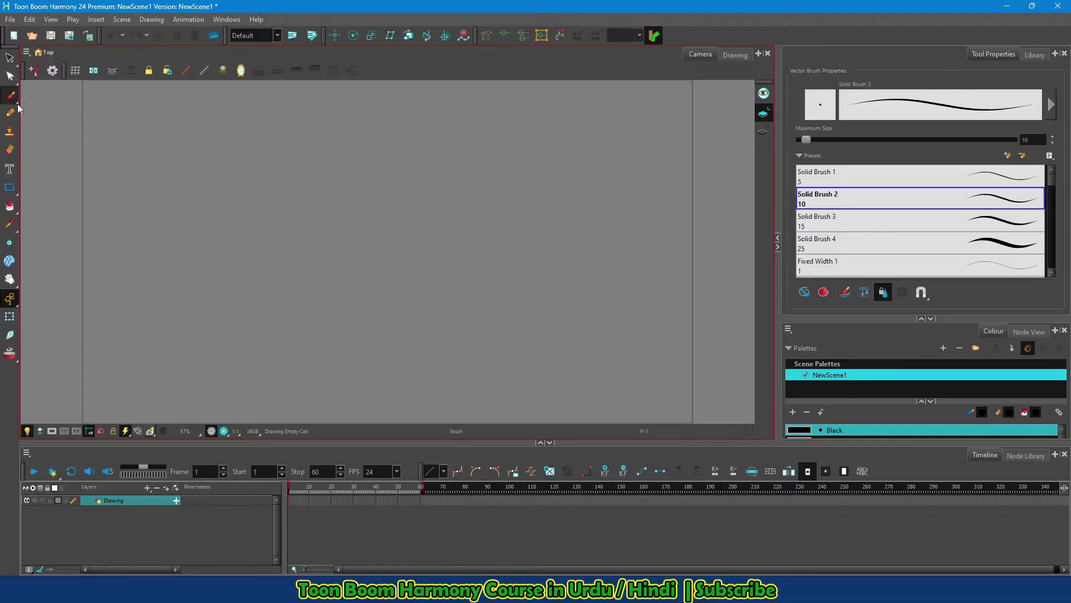
click(18, 104)
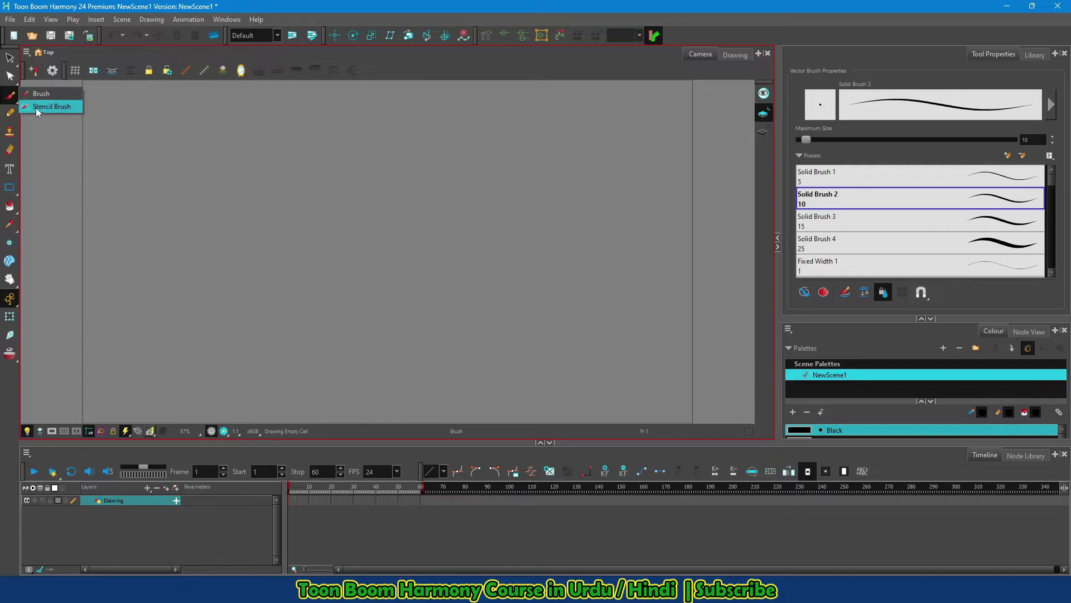
click(36, 96)
click(17, 195)
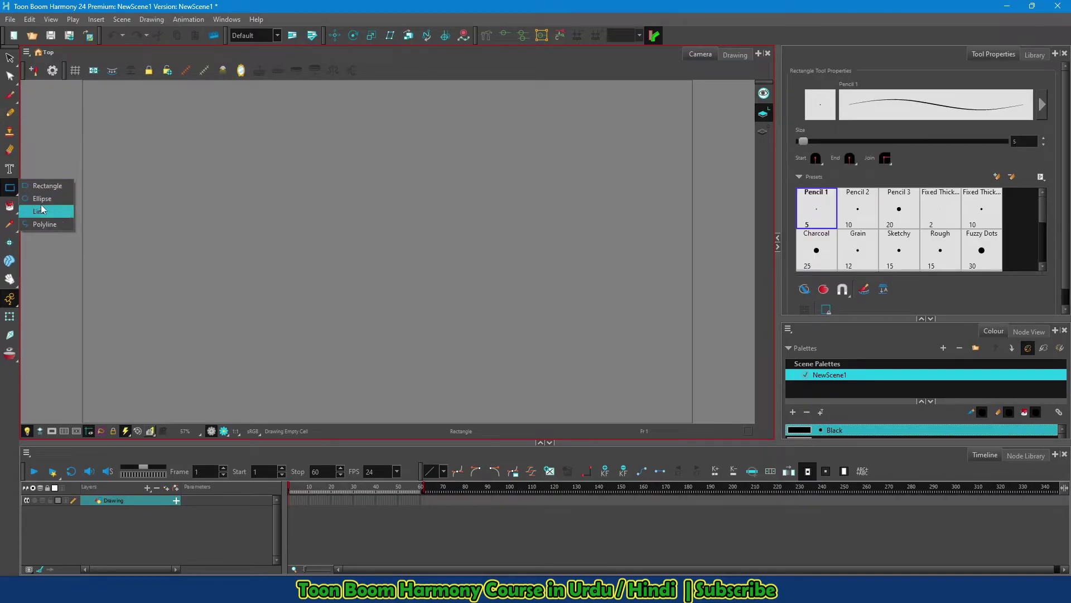
click(53, 140)
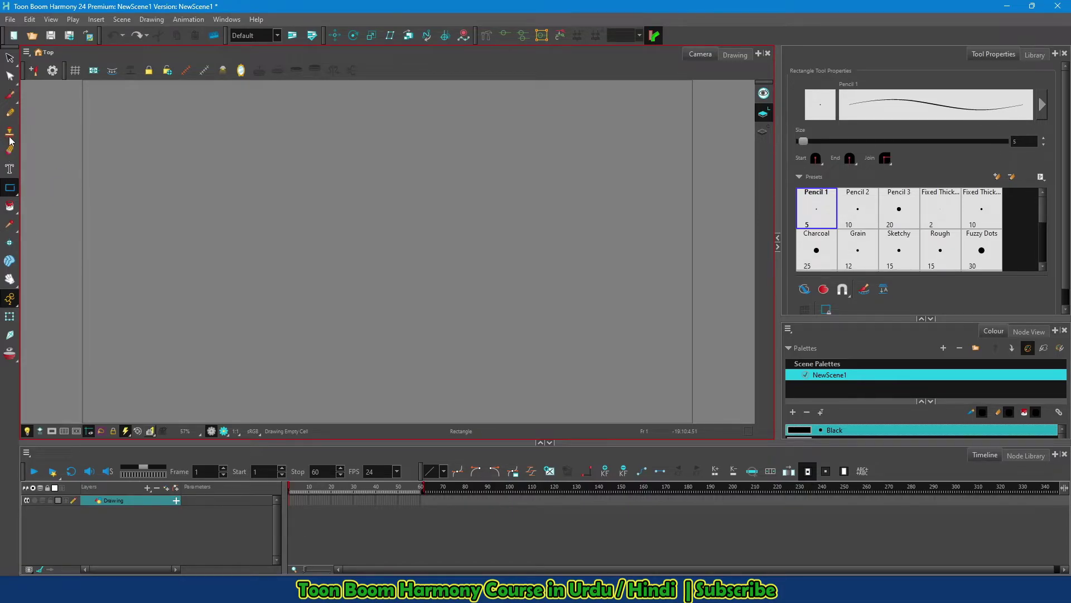
click(12, 59)
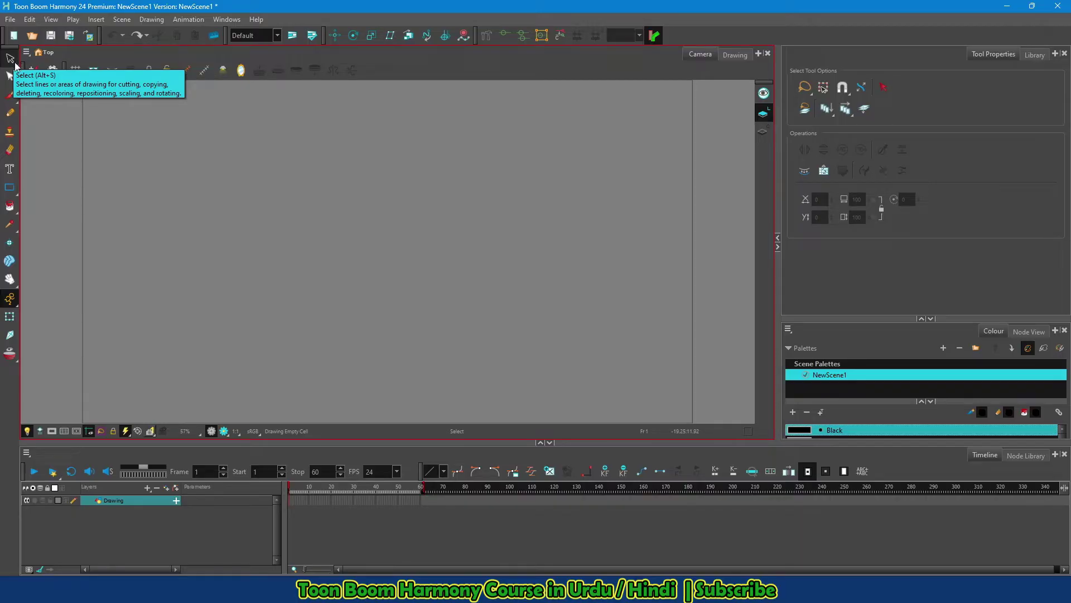
- Draw a simple face with the Brush tool's Solid Brush 2 preset: a round outline, two eyes, a nose and a smiling mouth
click(9, 95)
mouse_move(340, 131)
mouse_down()
mouse_move(313, 137)
mouse_move(248, 199)
mouse_move(256, 270)
mouse_move(328, 317)
mouse_move(427, 318)
mouse_move(451, 269)
mouse_move(434, 179)
mouse_move(393, 139)
mouse_move(325, 127)
mouse_up()
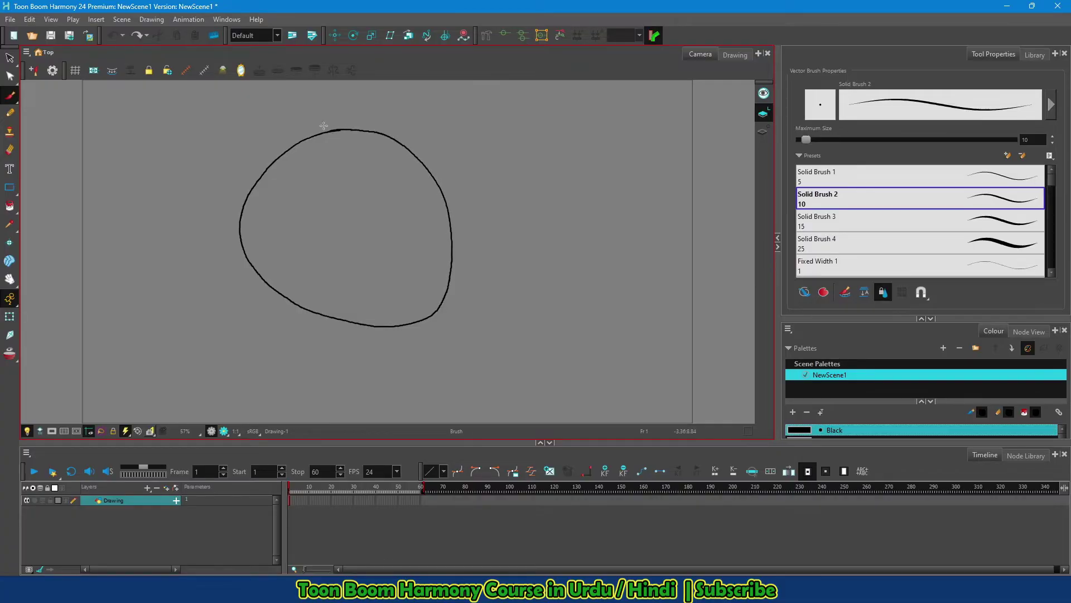
drag(288, 182, 304, 190)
drag(389, 179, 385, 179)
drag(339, 190, 341, 241)
drag(300, 262, 397, 265)
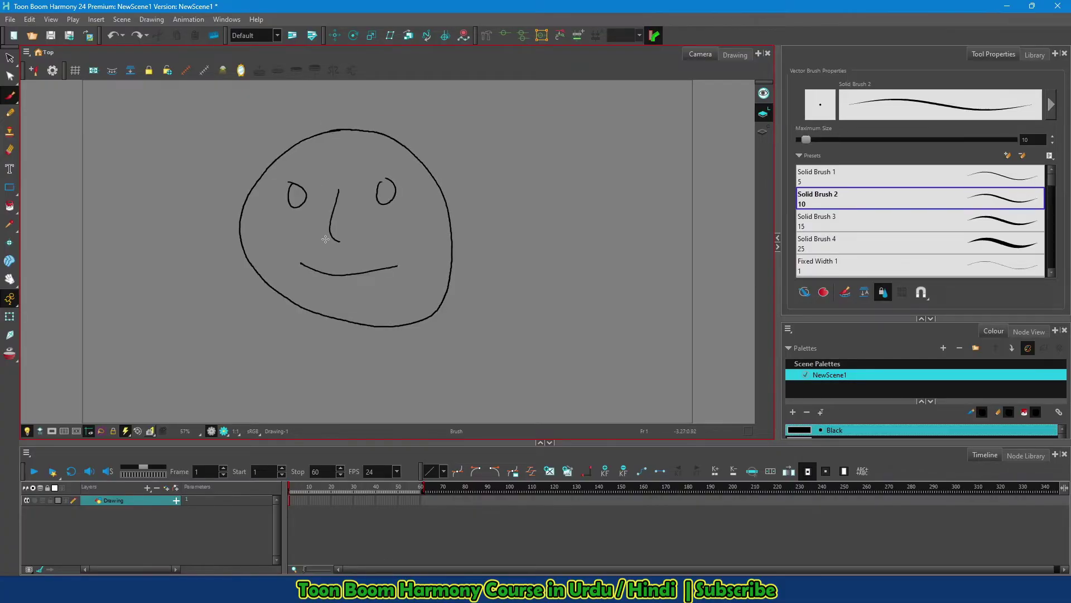
- Select the whole face in Lasso mode and again in Marquee mode, and clear the selection
click(10, 58)
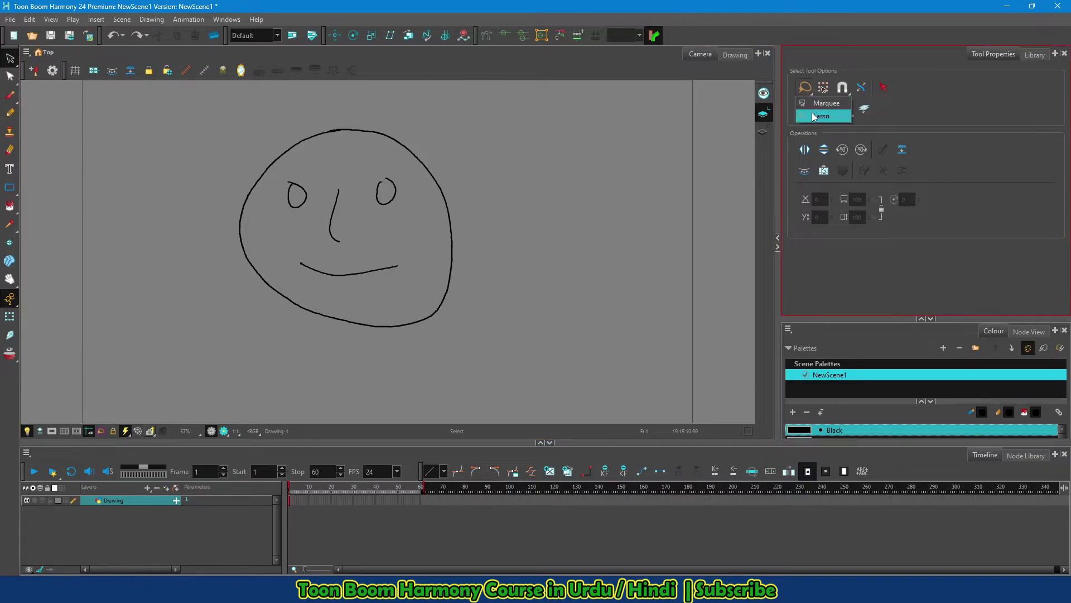
mouse_move(418, 119)
mouse_down()
mouse_move(306, 114)
mouse_move(209, 236)
mouse_move(497, 344)
mouse_move(477, 136)
mouse_move(389, 112)
mouse_up()
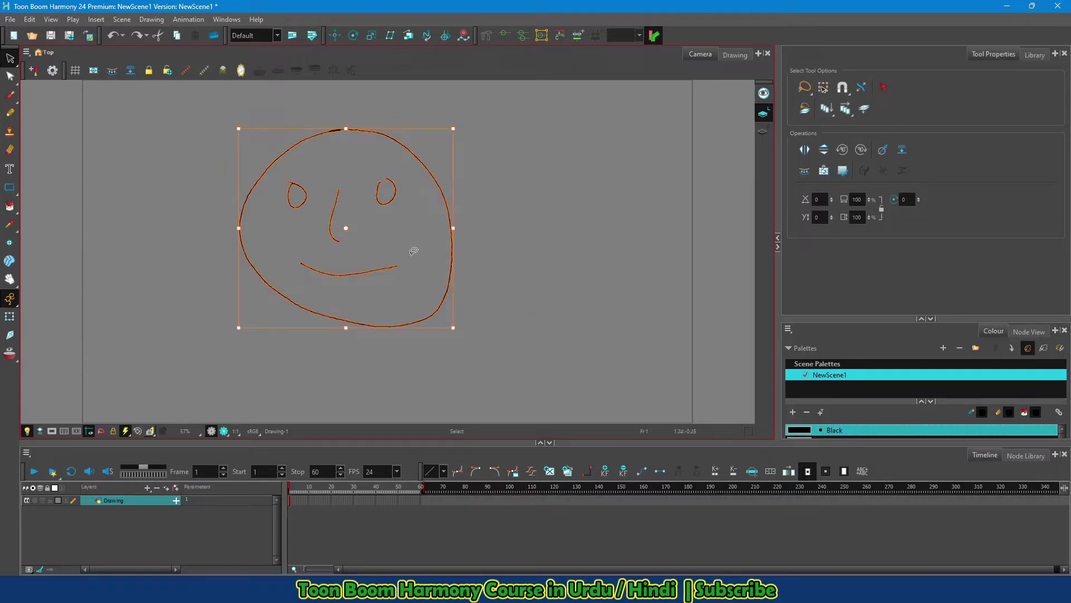
click(811, 95)
click(820, 102)
click(187, 107)
mouse_move(186, 97)
mouse_down()
mouse_move(434, 270)
mouse_move(574, 412)
mouse_up()
click(541, 280)
- Try several selections around the face outline and its features with the Select tool, clearing the selection at the end
click(809, 93)
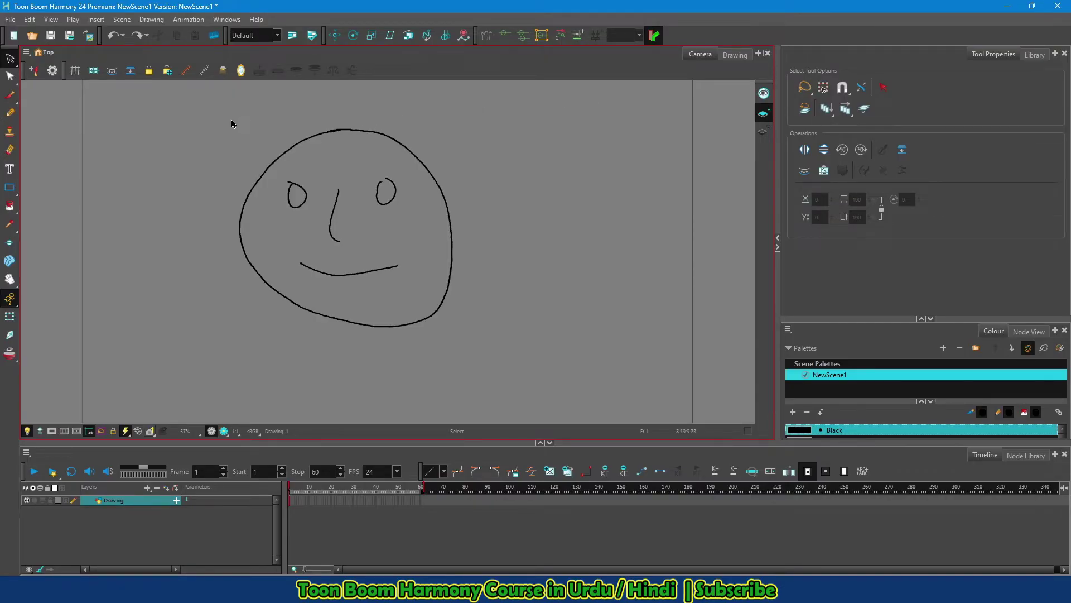
mouse_move(225, 110)
mouse_down()
mouse_move(470, 301)
mouse_move(503, 362)
mouse_up()
click(550, 302)
drag(346, 98, 346, 143)
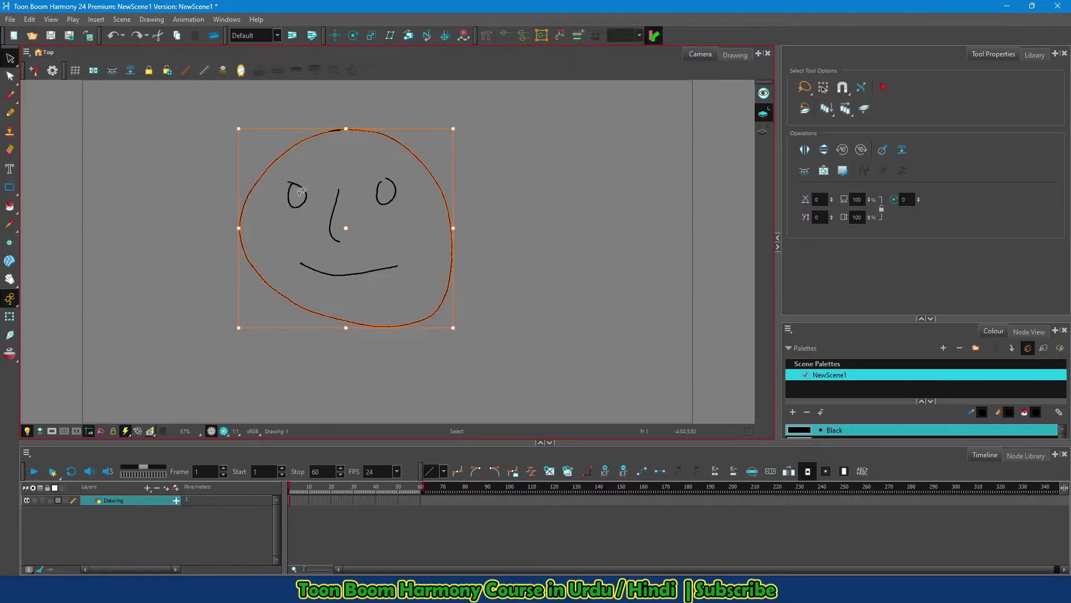
mouse_move(523, 176)
mouse_down()
mouse_move(521, 145)
mouse_move(411, 101)
mouse_move(236, 117)
mouse_move(173, 247)
mouse_move(328, 369)
mouse_move(569, 312)
mouse_move(553, 161)
mouse_move(486, 161)
mouse_move(348, 201)
mouse_move(303, 201)
mouse_move(316, 254)
mouse_move(345, 294)
mouse_move(324, 336)
mouse_move(292, 351)
mouse_up()
click(507, 148)
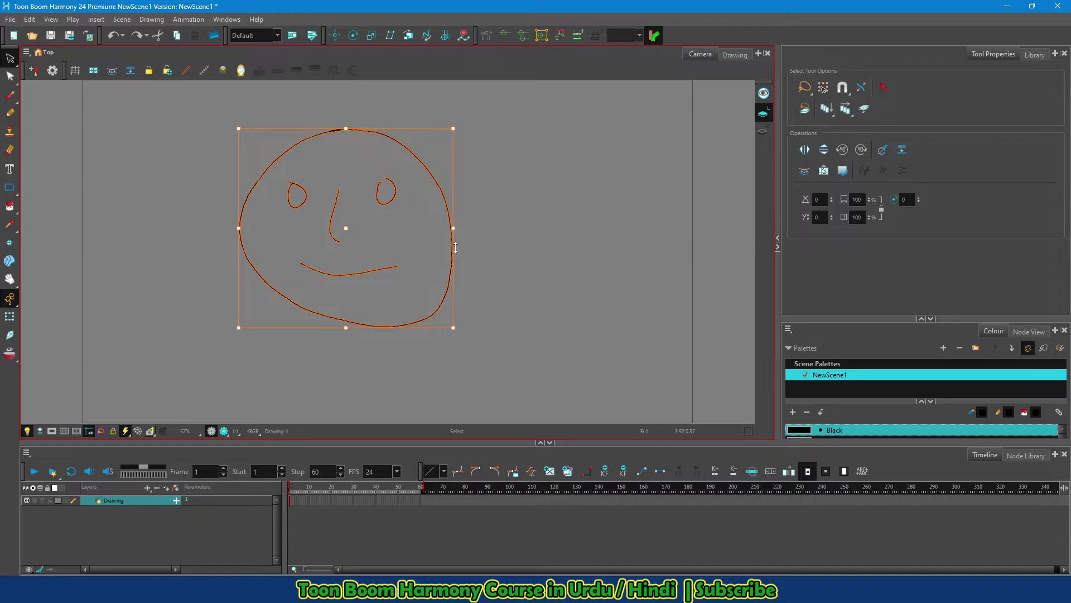
mouse_move(577, 196)
mouse_down()
mouse_move(424, 96)
mouse_move(446, 397)
mouse_up()
click(496, 219)
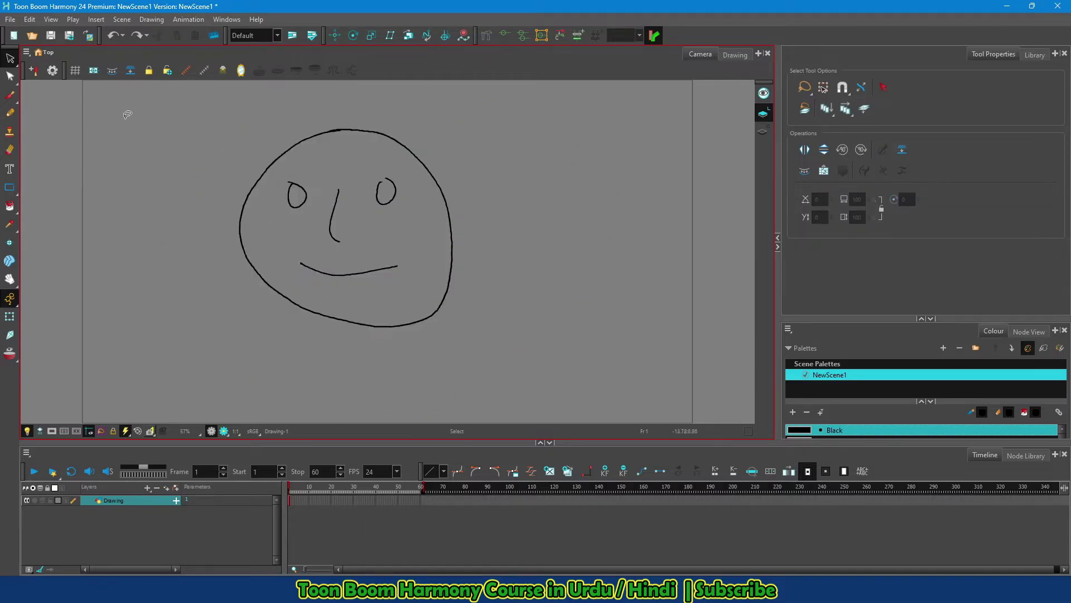
- Select the whole face with a freehand loop and move it toward the camera frame's upper-left corner
click(11, 61)
mouse_move(496, 131)
mouse_down()
mouse_move(475, 112)
mouse_move(347, 99)
mouse_move(193, 162)
mouse_move(194, 284)
mouse_move(357, 381)
mouse_move(561, 292)
mouse_move(453, 113)
mouse_up()
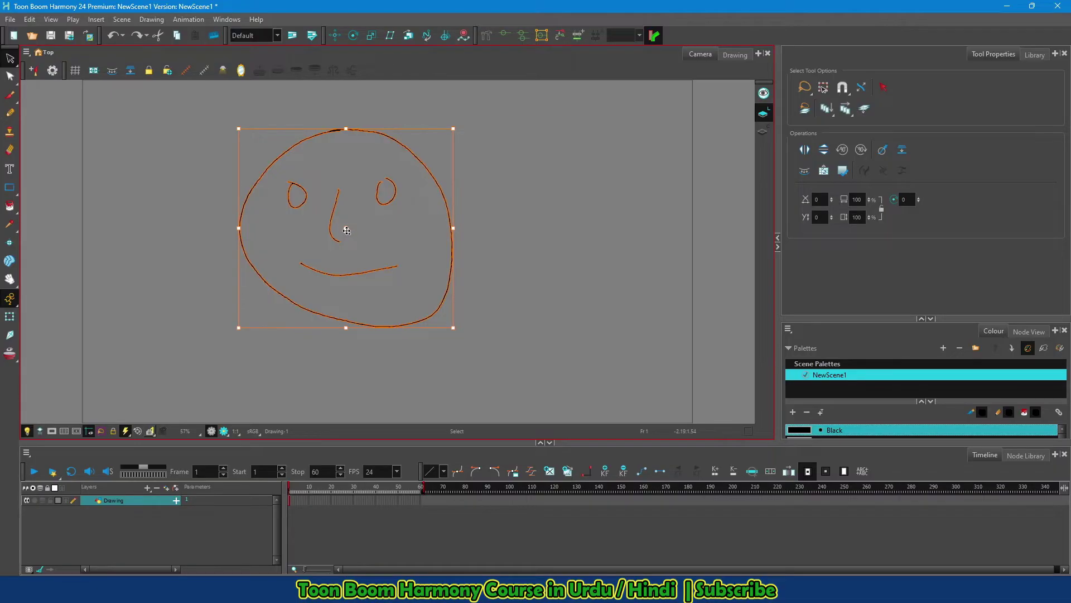
mouse_move(347, 239)
mouse_down()
mouse_move(433, 229)
mouse_move(353, 275)
mouse_move(228, 228)
mouse_up()
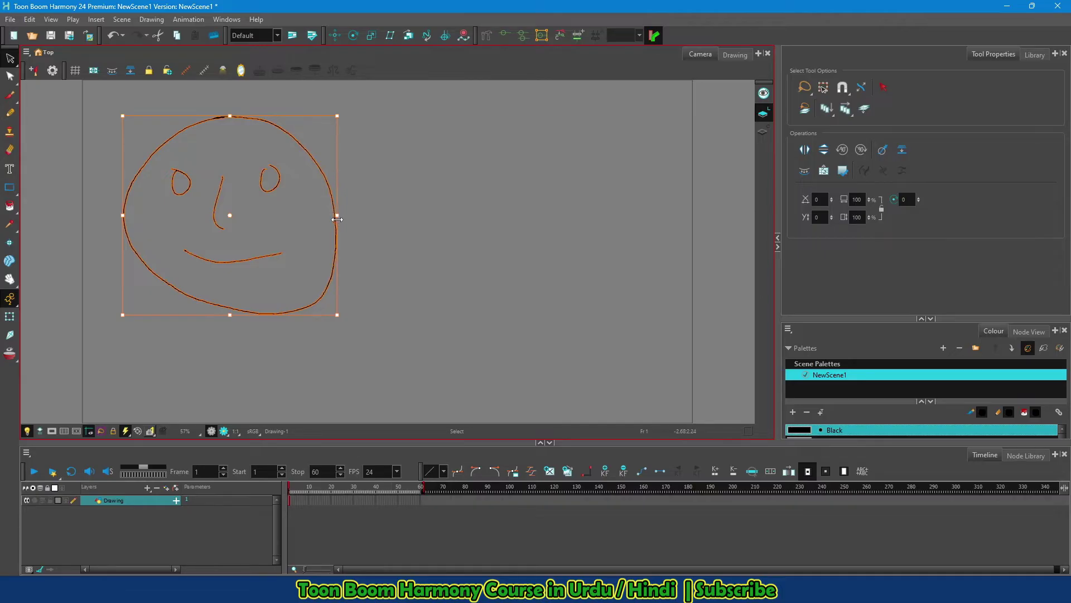
- Narrow the selected face, skew its right side slightly upward and reduce its height from the bottom edge
mouse_move(337, 217)
mouse_down()
mouse_move(192, 224)
mouse_move(310, 242)
mouse_up()
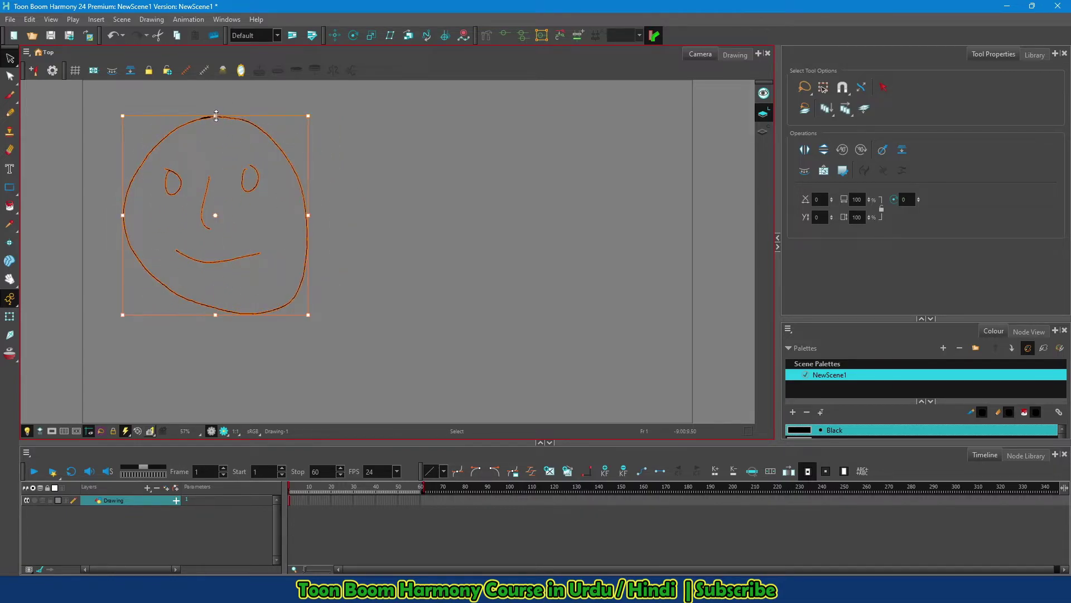
mouse_move(217, 114)
mouse_down()
mouse_move(217, 179)
mouse_move(215, 111)
mouse_up()
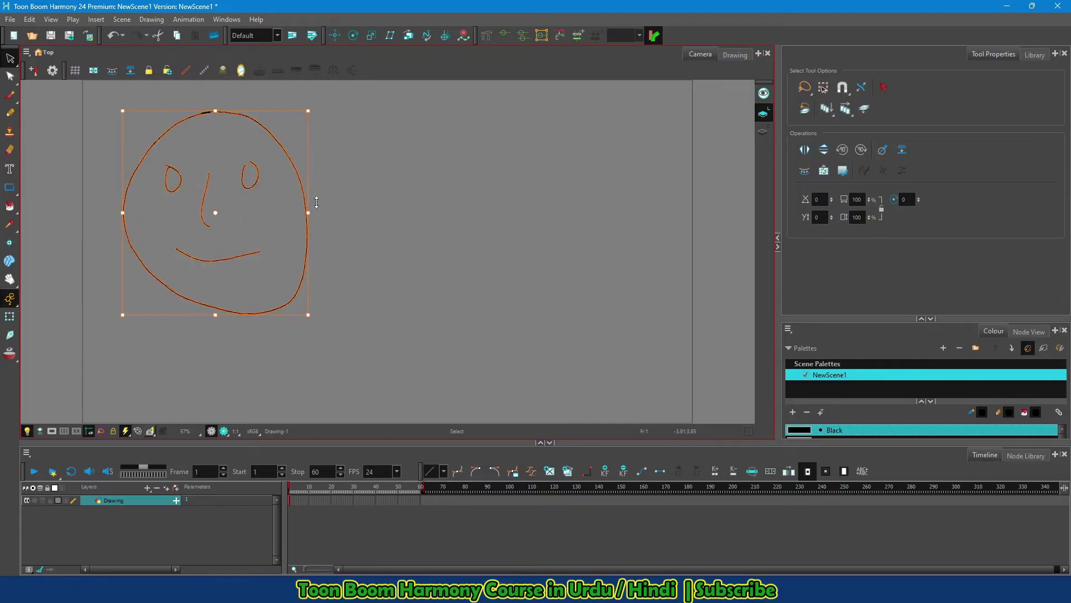
mouse_move(309, 195)
mouse_down()
mouse_move(282, 145)
mouse_move(275, 261)
mouse_move(252, 365)
mouse_move(233, 165)
mouse_move(237, 334)
mouse_move(235, 167)
mouse_up()
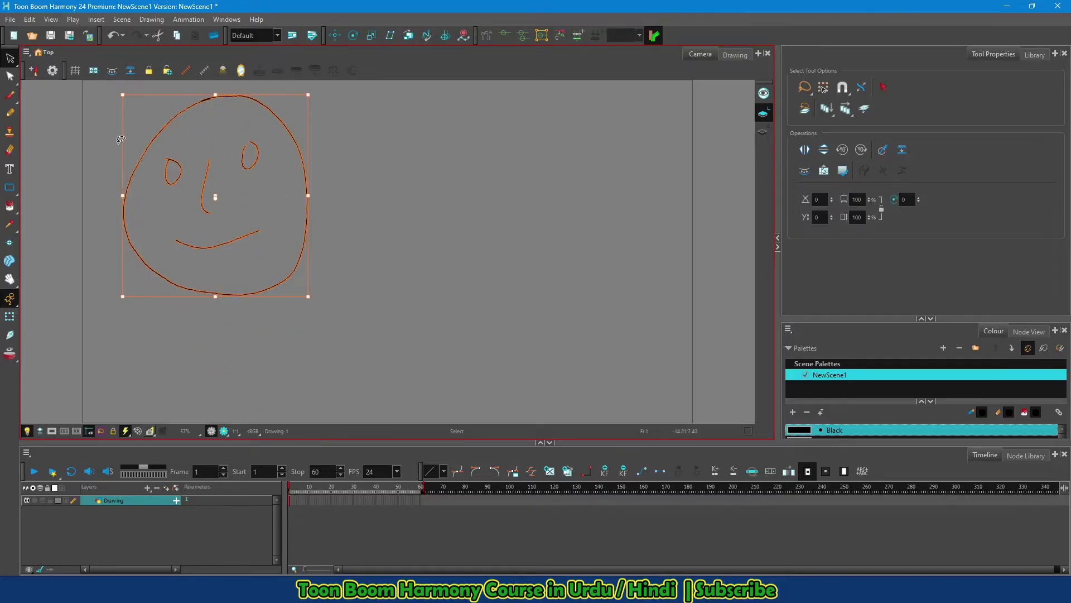
mouse_move(121, 140)
mouse_down()
mouse_move(124, 184)
mouse_move(121, 141)
mouse_up()
mouse_move(216, 299)
mouse_down()
mouse_move(217, 191)
mouse_move(219, 373)
mouse_move(224, 261)
mouse_up()
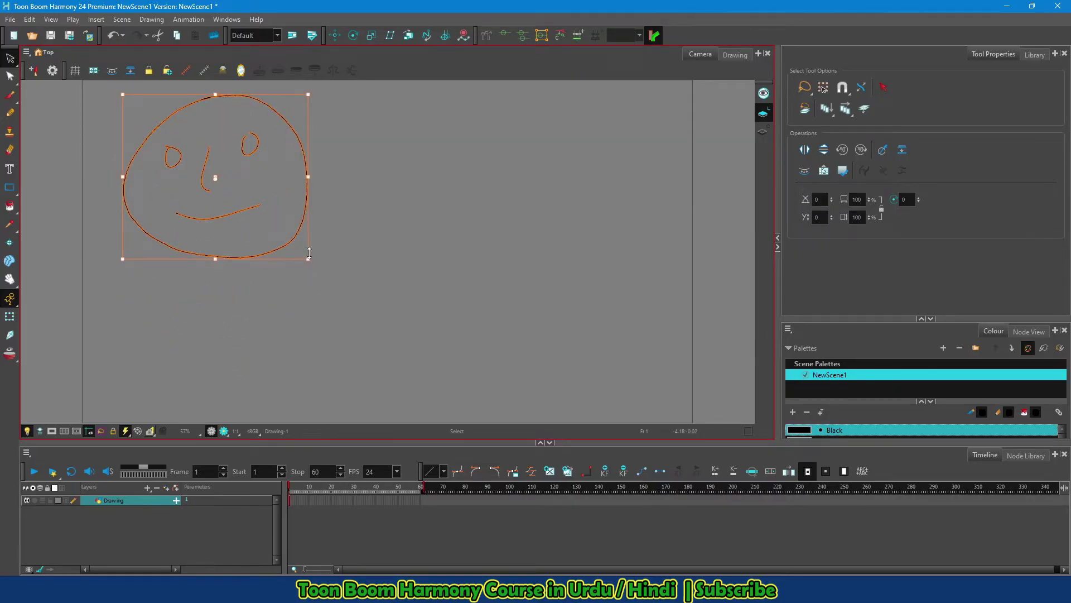
- Enlarge the face from its lower-right corner, rotate its outline and mouth slightly counterclockwise, and clear the selection
drag(309, 259, 454, 379)
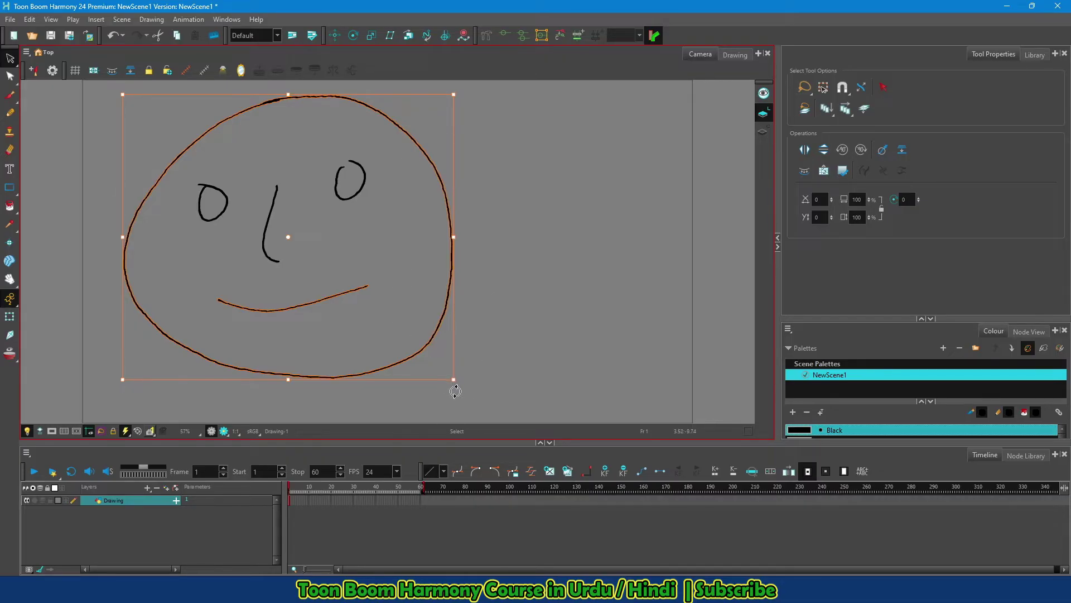
mouse_move(459, 388)
mouse_down()
mouse_move(478, 275)
mouse_move(491, 390)
mouse_up()
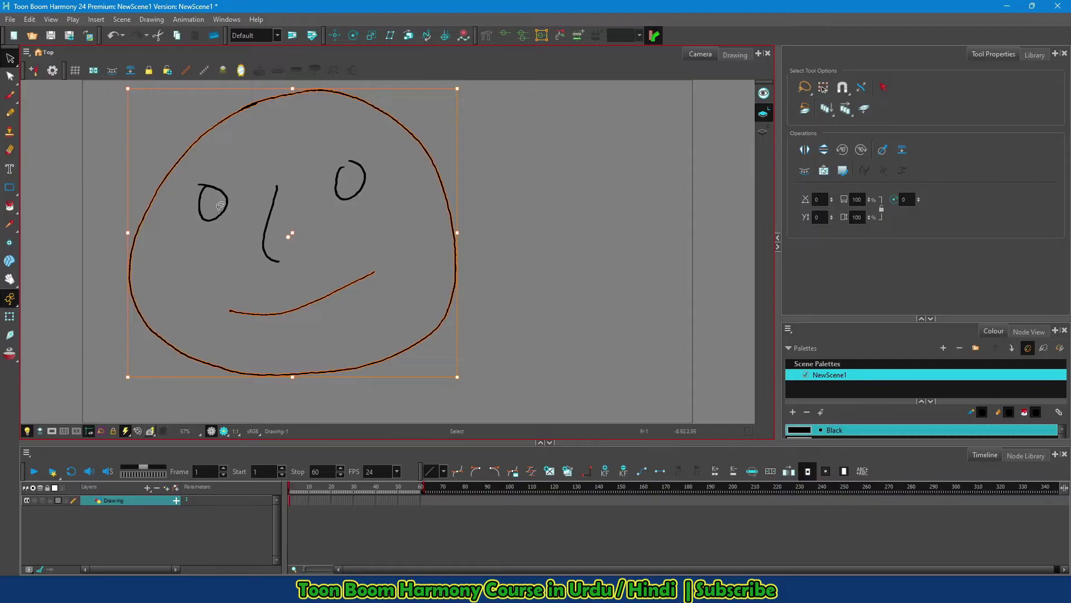
click(552, 229)
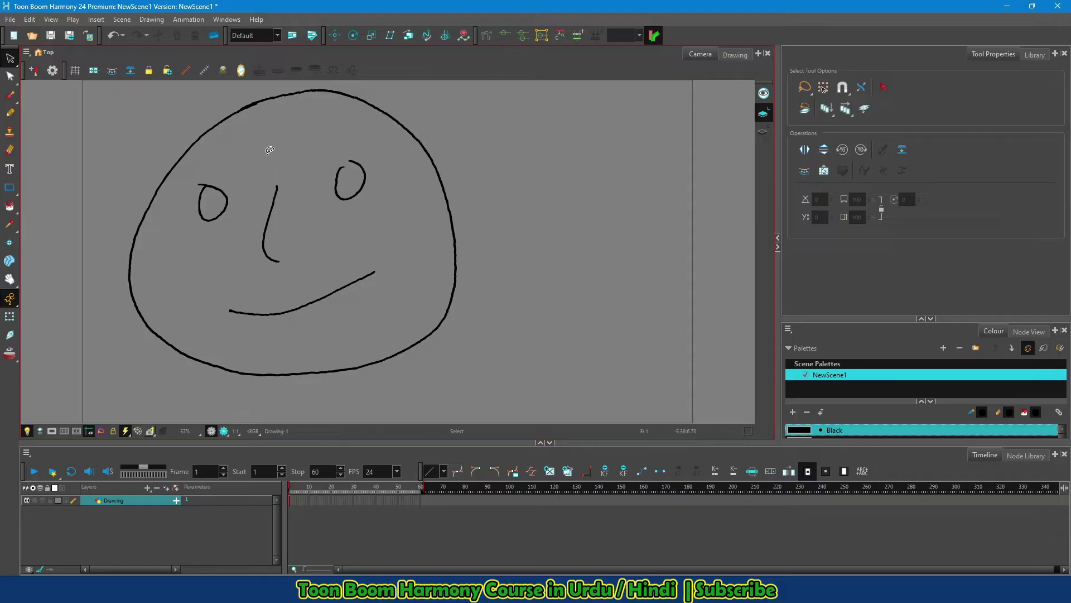
- Select the face outline and display its contour points with the Contour Editor tool
mouse_move(190, 128)
mouse_down()
mouse_move(216, 151)
mouse_move(192, 134)
mouse_up()
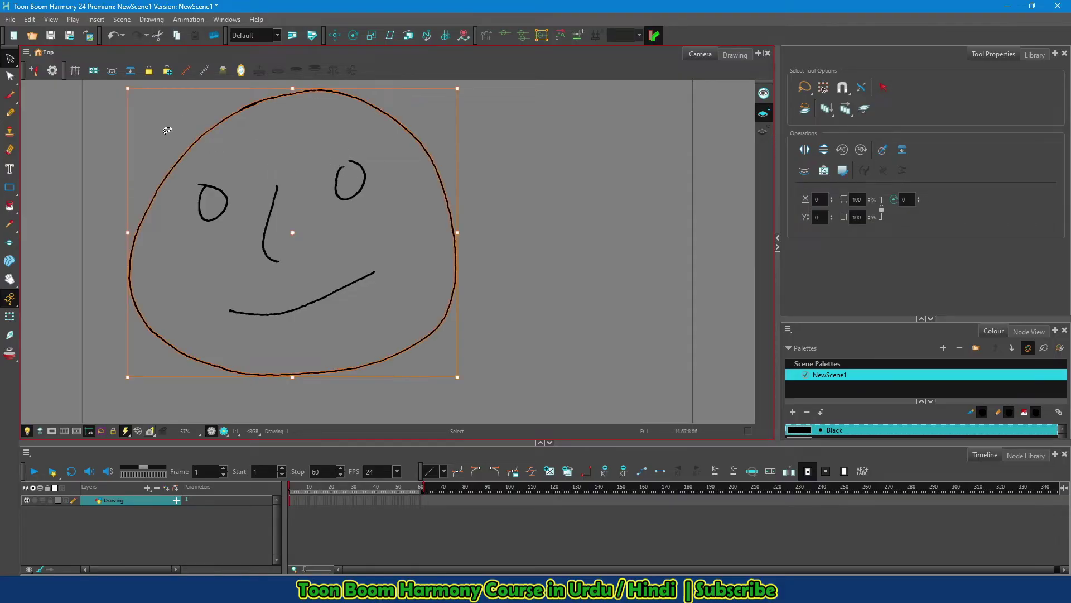
click(10, 83)
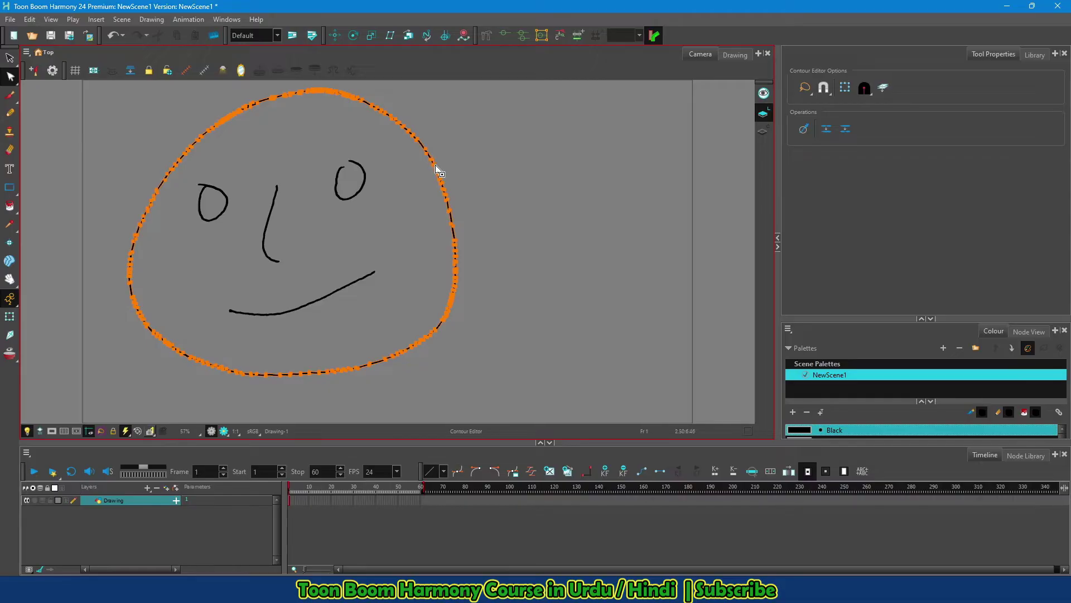
key(2)
key(2)
key(2)
key(2)
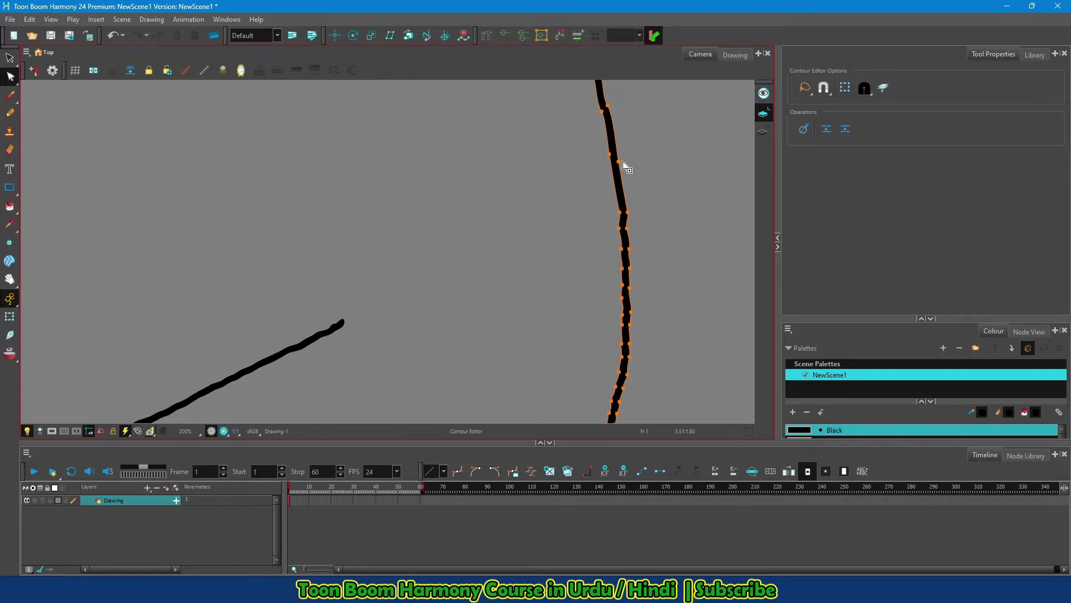
- Try reshaping and deleting contour points on the right side of the face outline, and undo these edits
mouse_move(618, 166)
mouse_down()
mouse_move(662, 164)
mouse_move(574, 184)
mouse_move(622, 232)
mouse_move(587, 248)
mouse_up()
key(Delete)
key(ctrl+z)
key(ctrl+z)
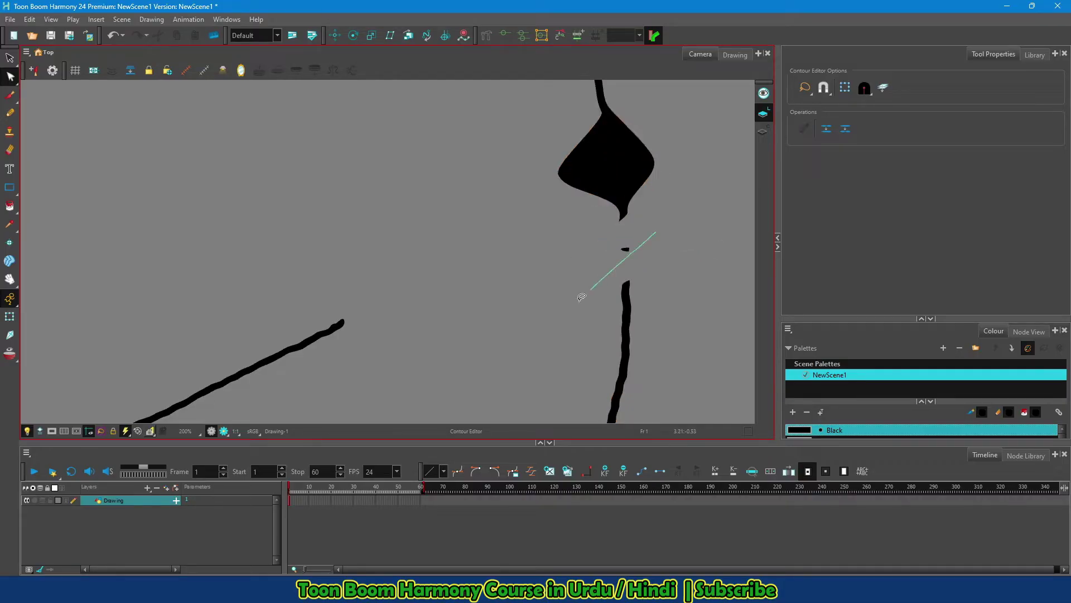
click(620, 267)
key(ctrl+z)
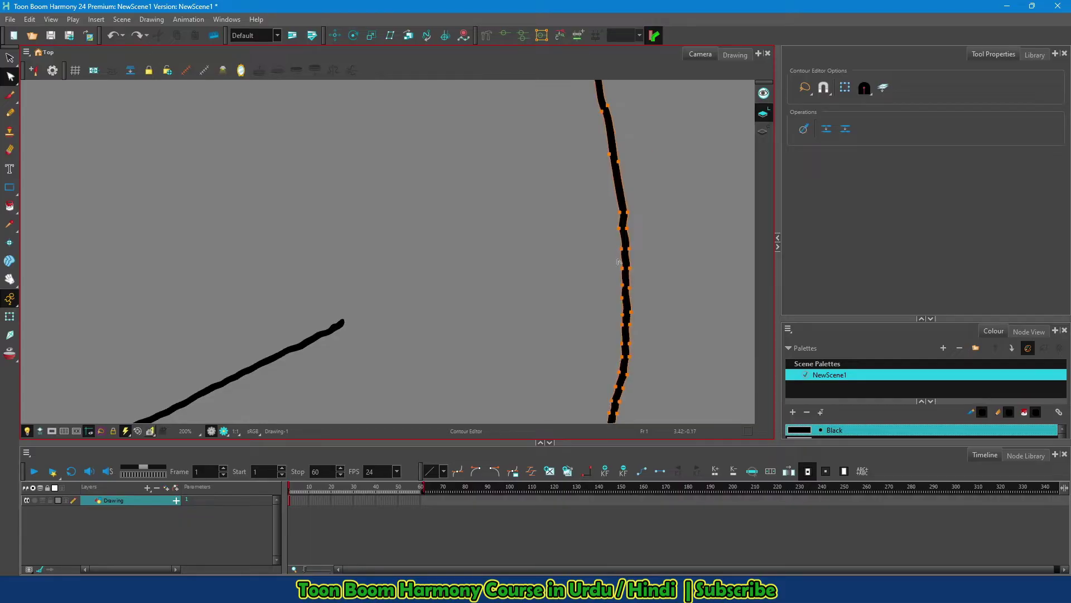
- Paint a thick vertical brush stroke right of the face with the Brush tool's maximum size set to 188.8
key(2)
key(2)
key(2)
key(2)
key(2)
key(2)
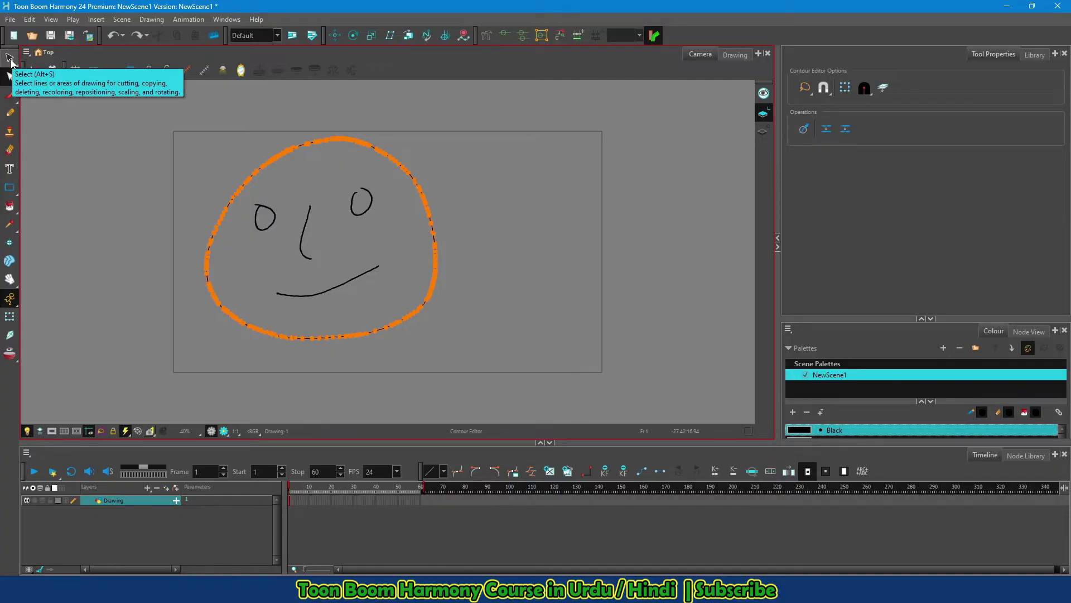
click(10, 96)
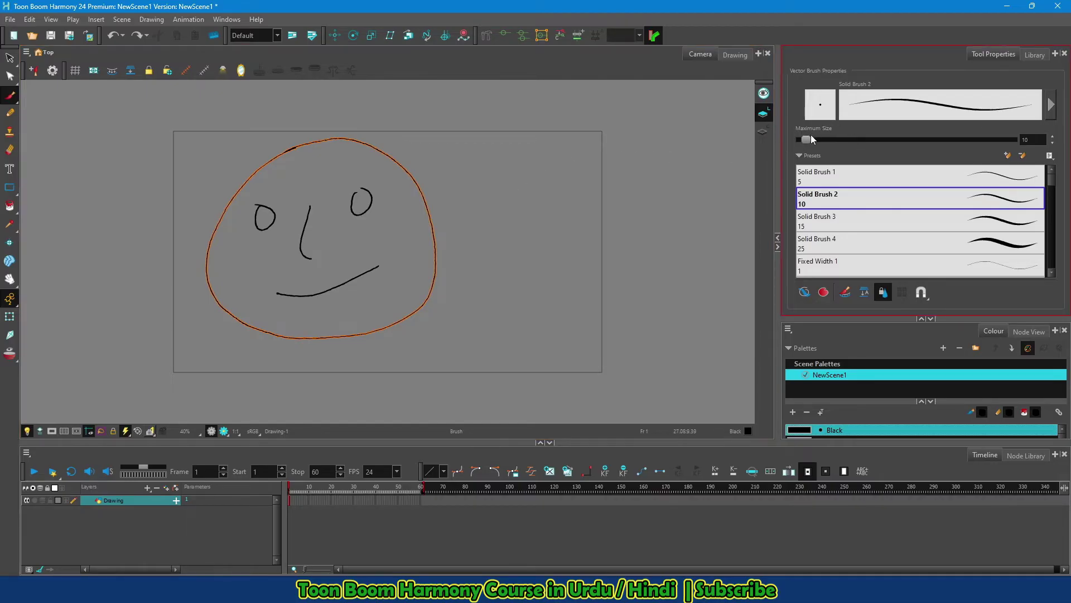
drag(808, 139, 902, 152)
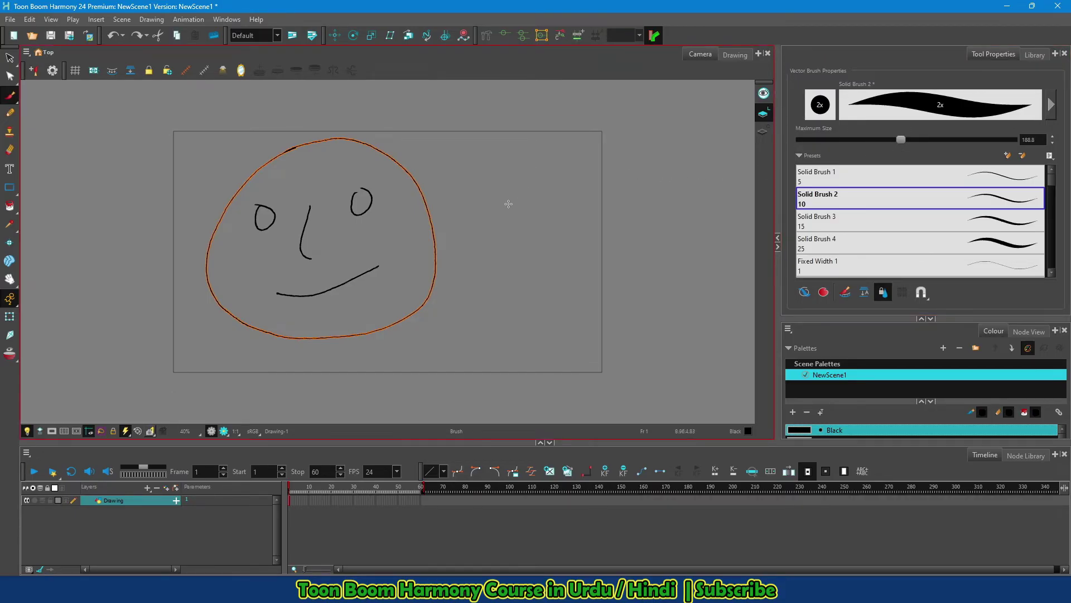
key(2)
key(2)
key(2)
key(2)
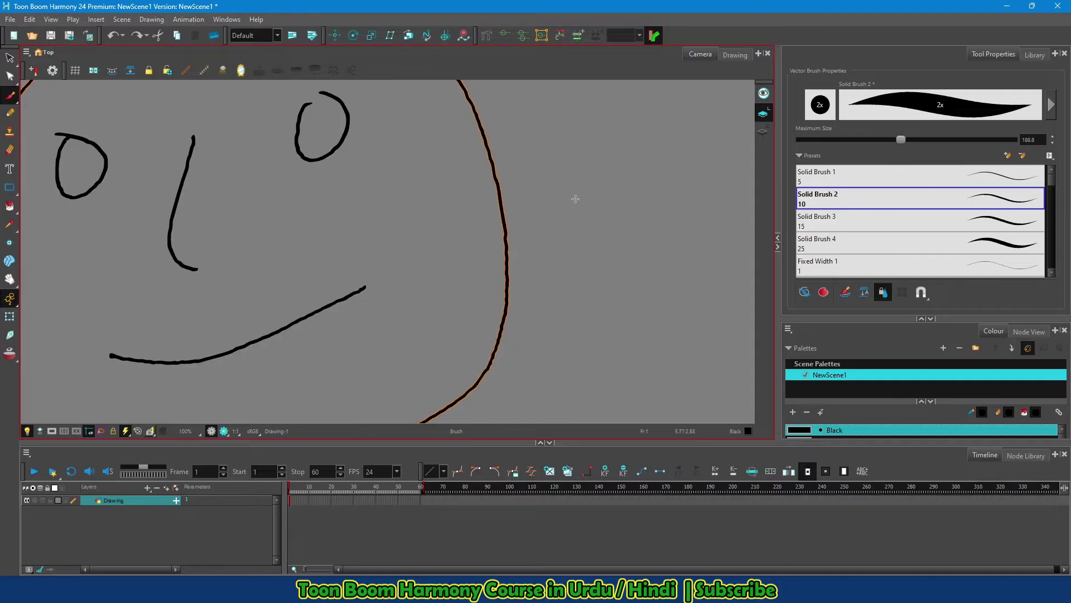
drag(607, 214, 323, 263)
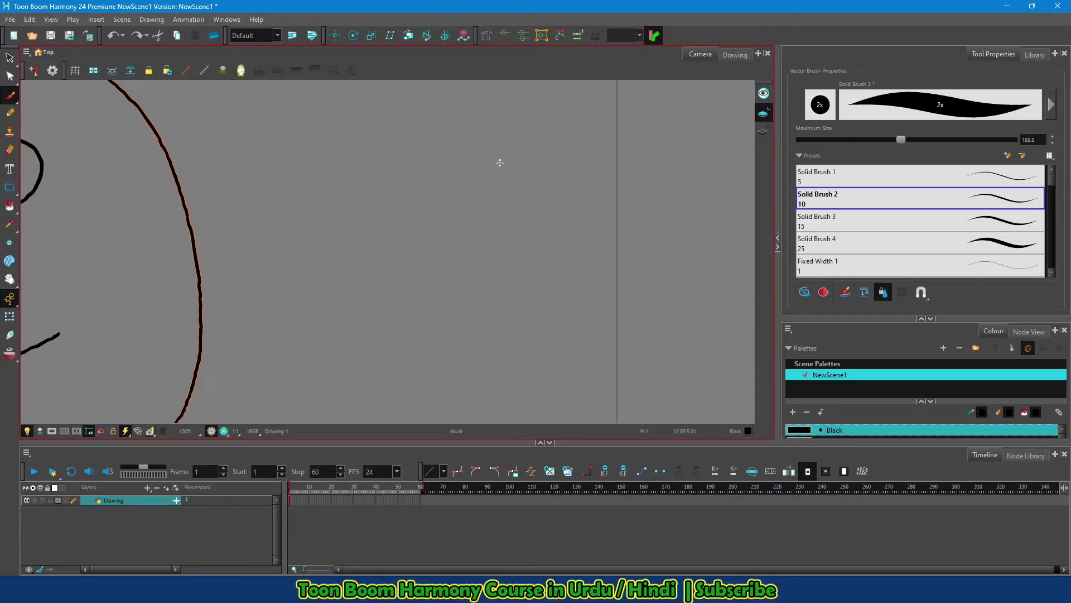
drag(490, 140, 491, 368)
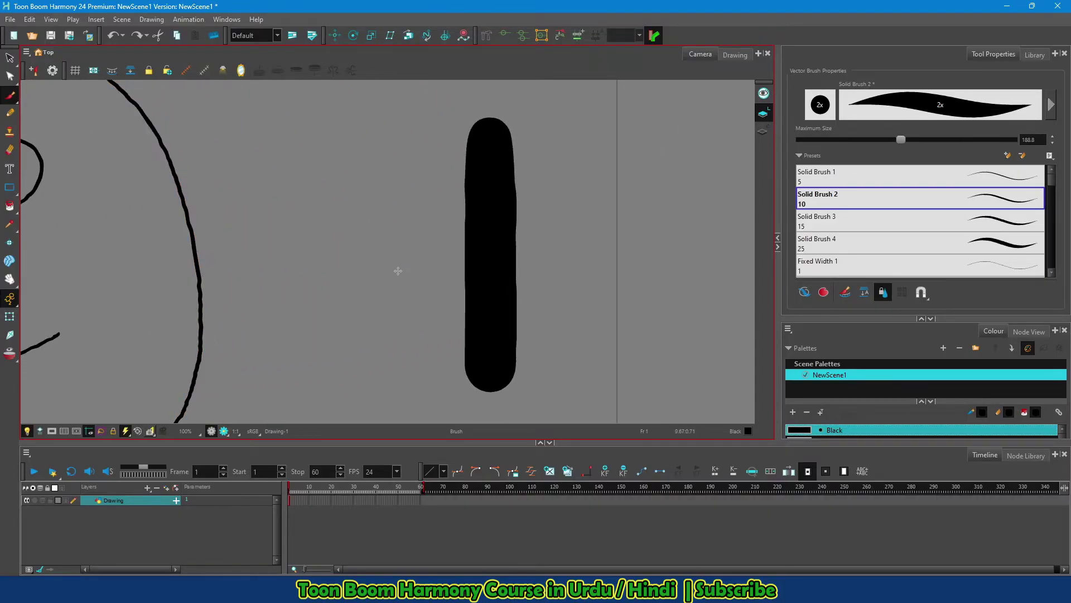
- Draw a thick vertical pencil stroke between the face outline and the brush stroke
click(11, 113)
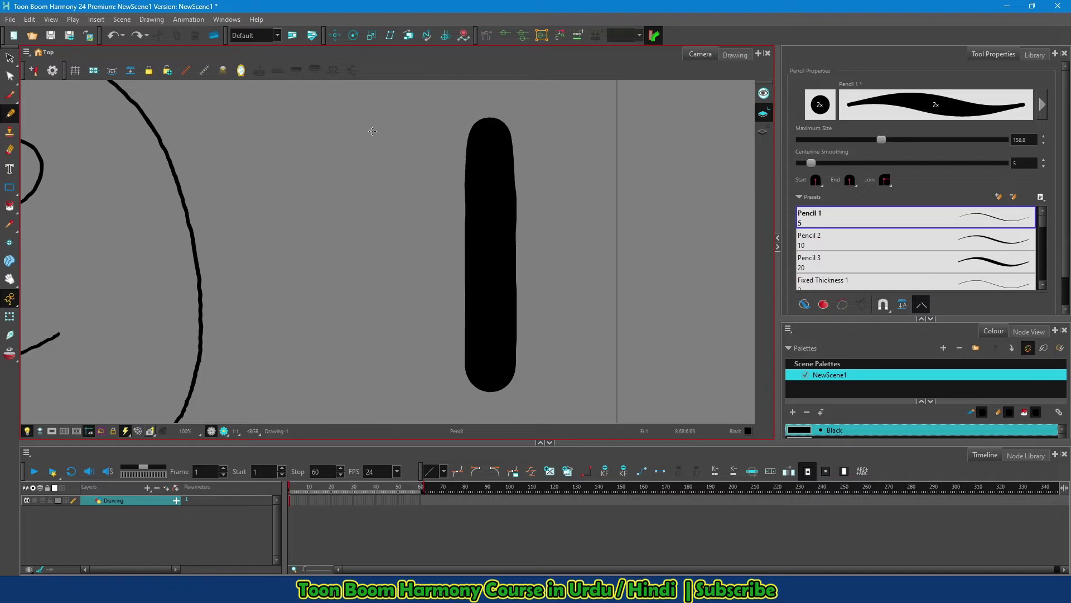
drag(371, 124, 378, 374)
- Select the thick brush stroke and pull contour points outward on both sides with the Contour Editor, forming spikes on its right side
key(alt+s)
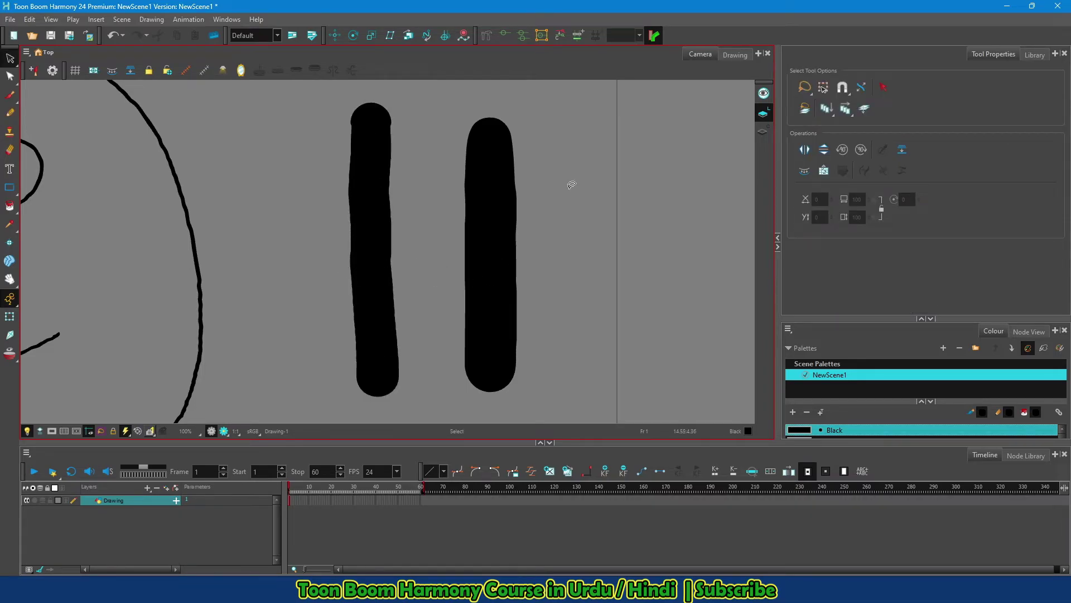
click(502, 227)
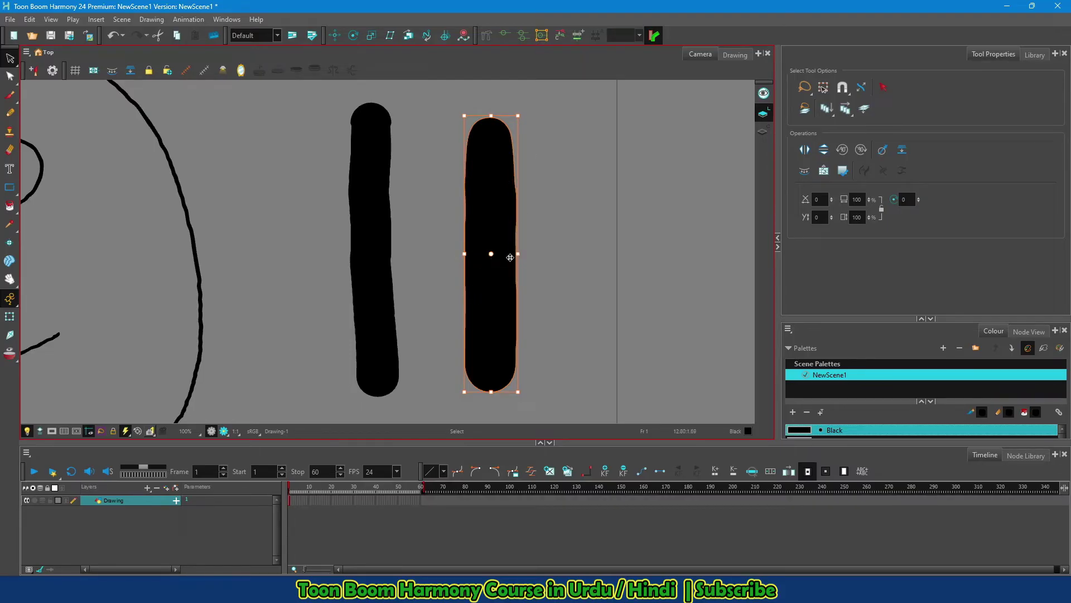
click(10, 76)
drag(516, 252, 538, 253)
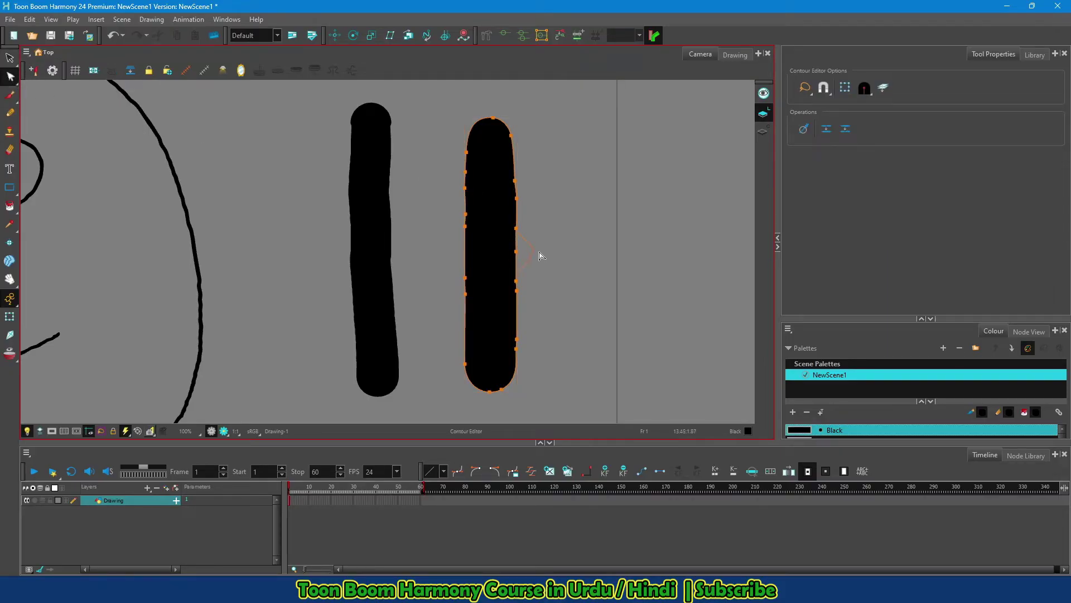
drag(514, 291, 536, 301)
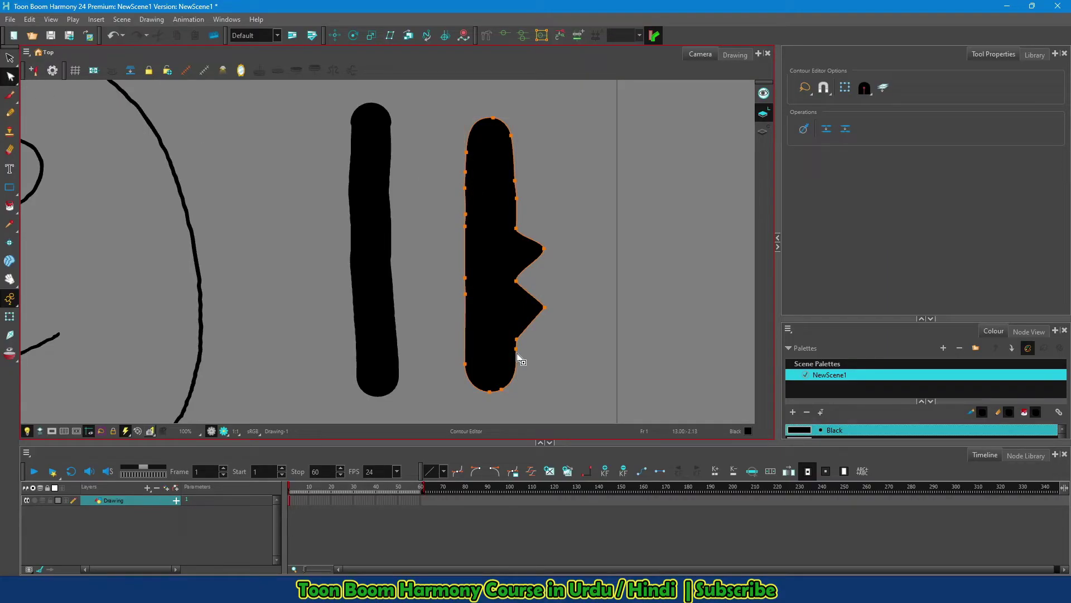
drag(516, 349, 534, 361)
mouse_move(466, 293)
mouse_down()
mouse_move(449, 306)
mouse_move(452, 275)
mouse_up()
mouse_move(465, 226)
mouse_down()
mouse_move(455, 230)
mouse_move(452, 212)
mouse_up()
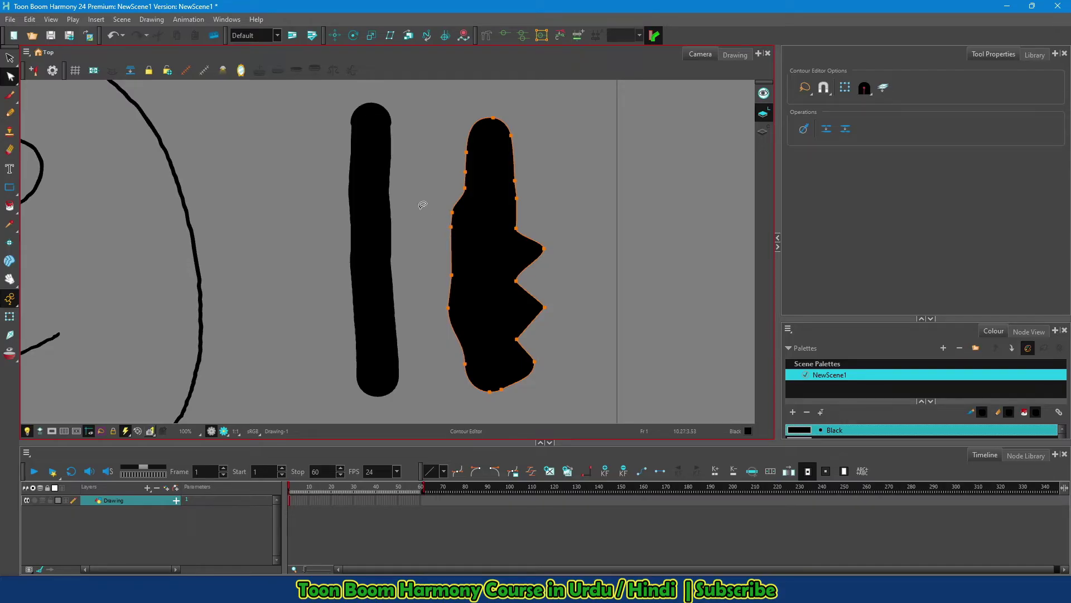
- Select the pencil stroke with the Contour Editor and pull its centreline points outward into branches, extending both ends
mouse_move(407, 164)
mouse_down()
mouse_move(370, 203)
mouse_move(364, 242)
mouse_up()
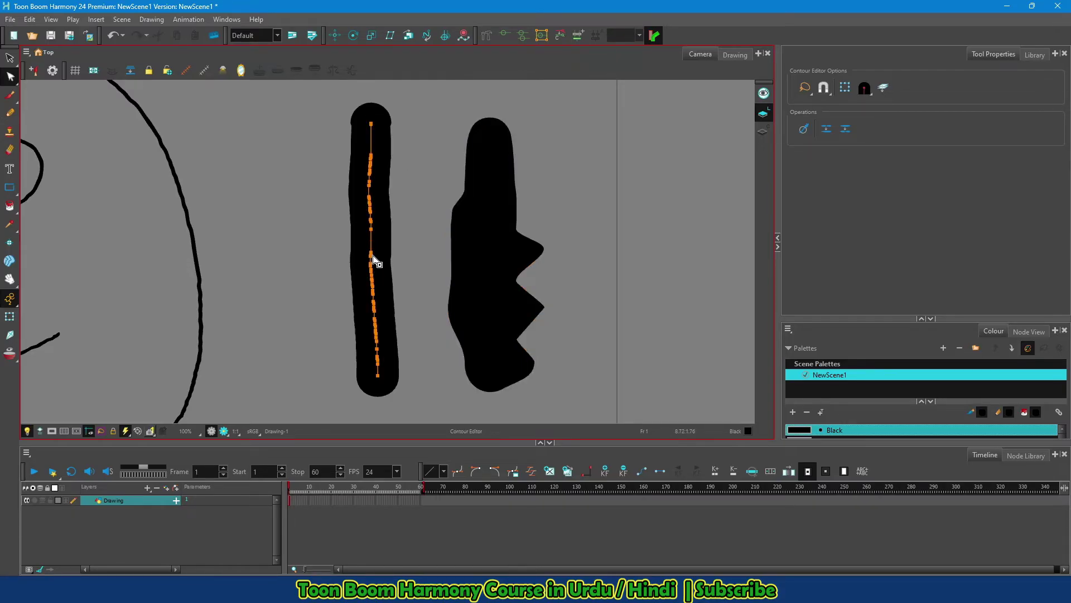
mouse_move(372, 254)
mouse_down()
mouse_move(333, 254)
mouse_move(346, 331)
mouse_up()
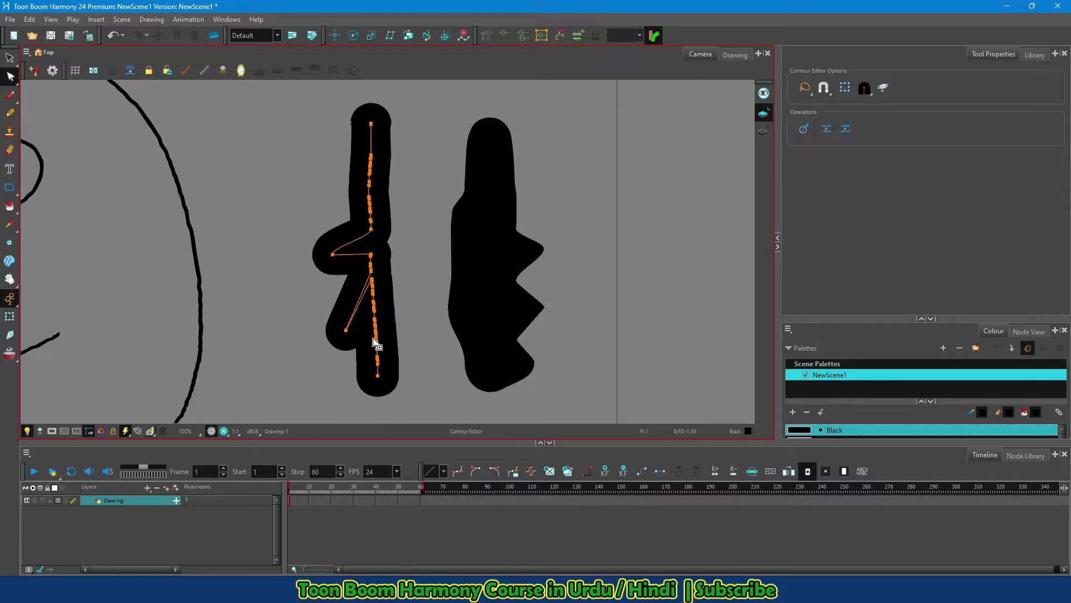
drag(379, 376, 432, 417)
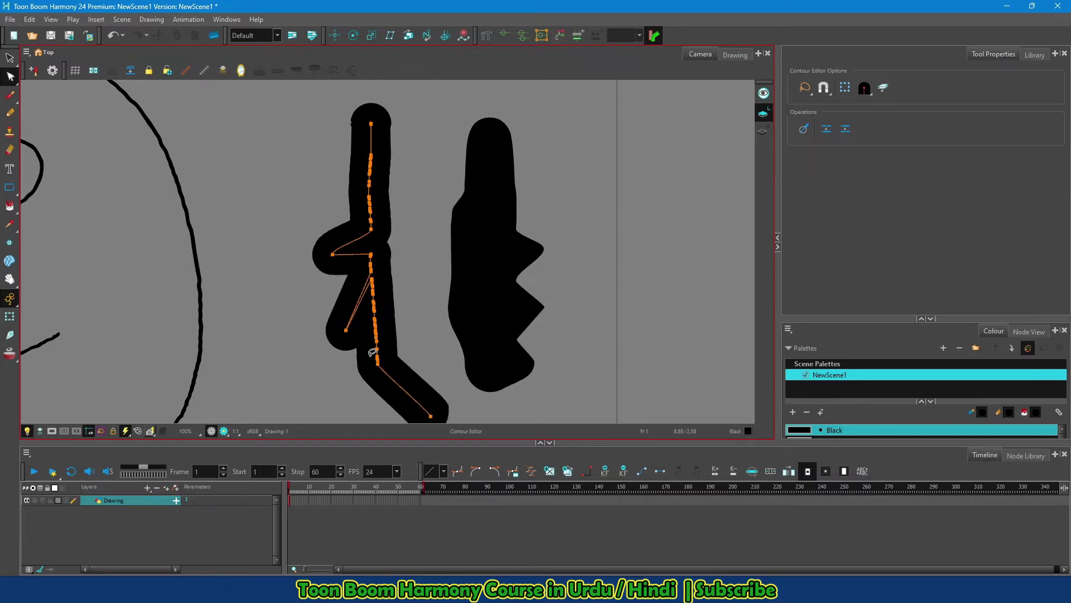
drag(376, 349, 332, 392)
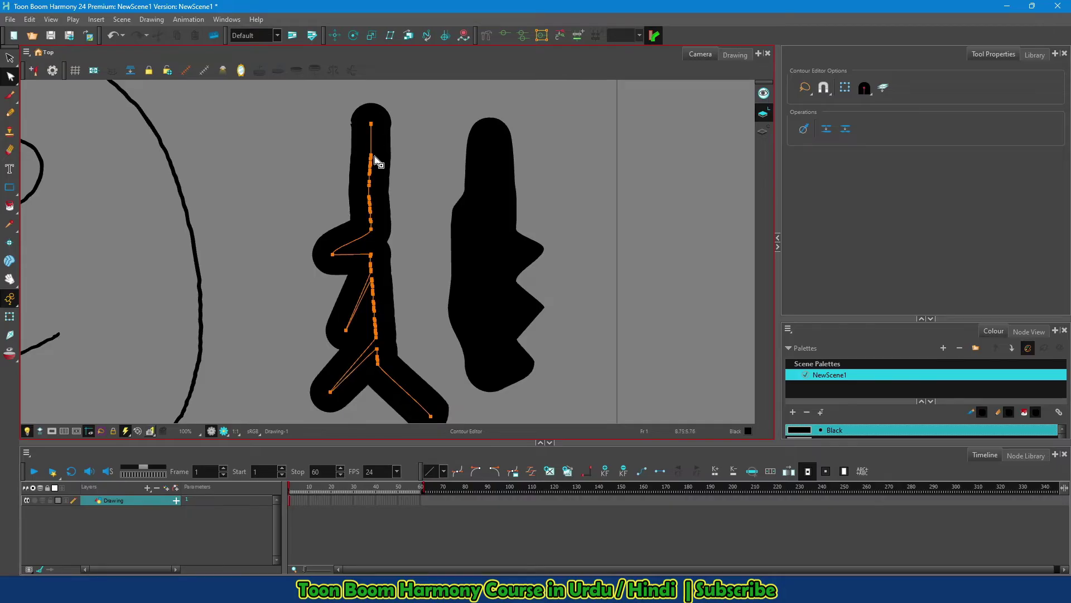
drag(372, 159, 311, 142)
drag(372, 125, 380, 97)
- Pull an upper-right contour point of the brush stroke outward, and select the pencil stroke to display its centreline
mouse_move(489, 196)
mouse_down()
mouse_move(498, 156)
mouse_move(485, 192)
mouse_up()
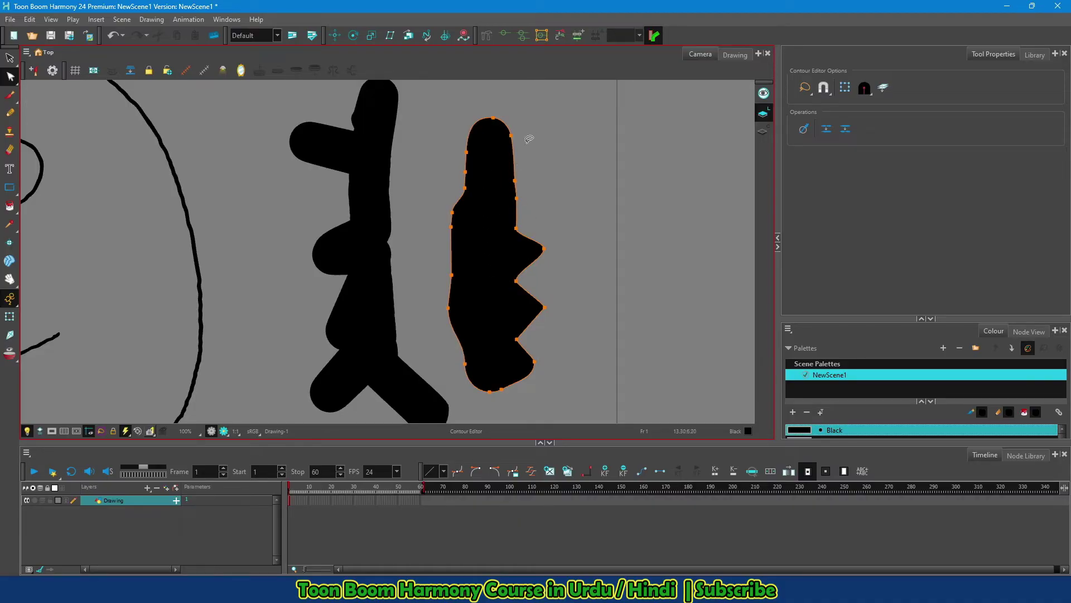
drag(516, 198, 544, 189)
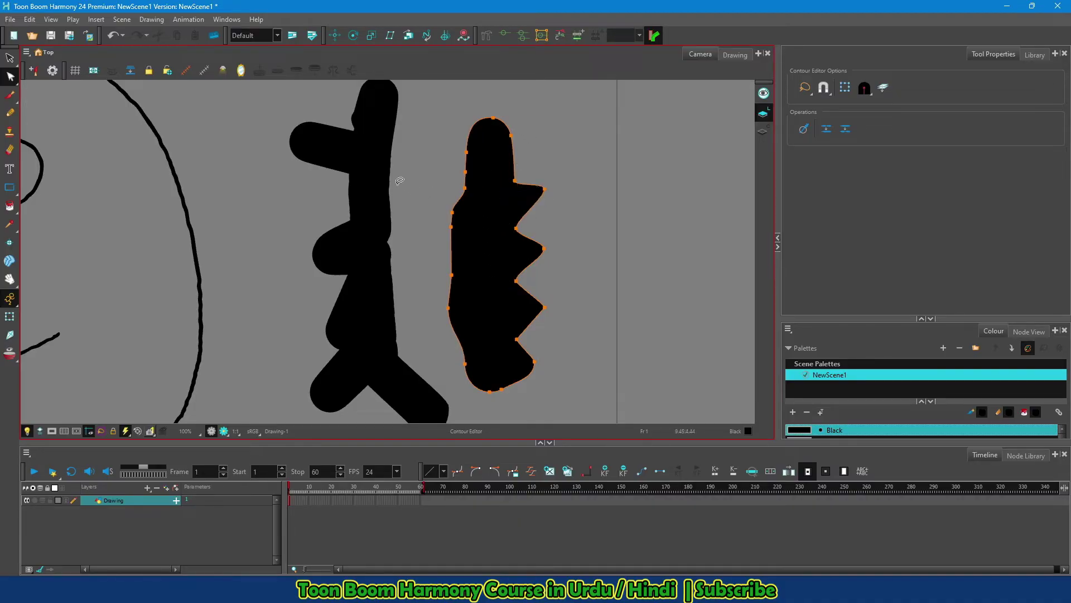
click(375, 178)
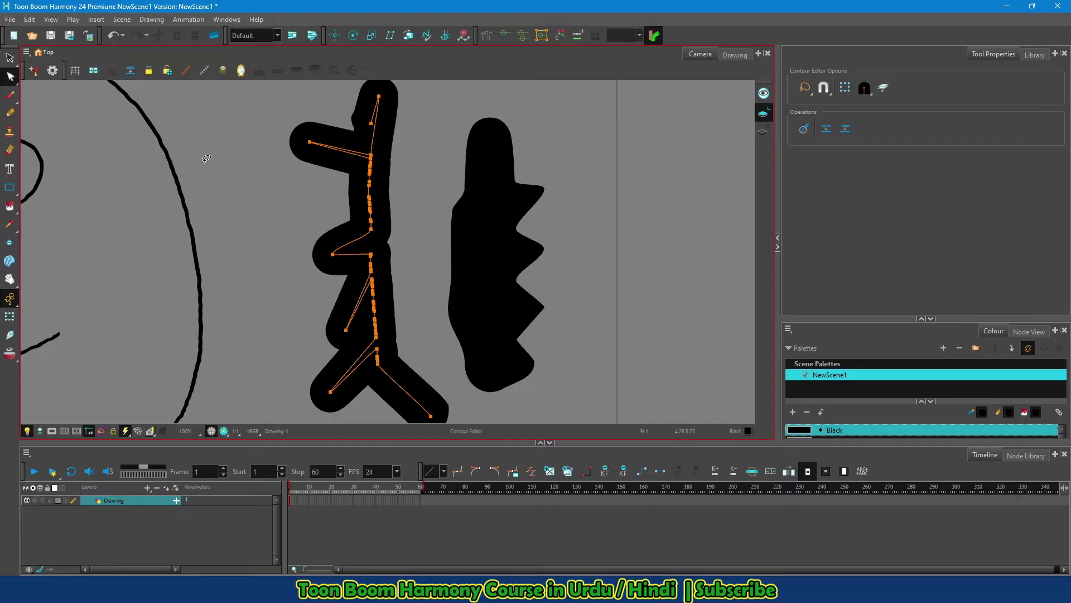
click(10, 111)
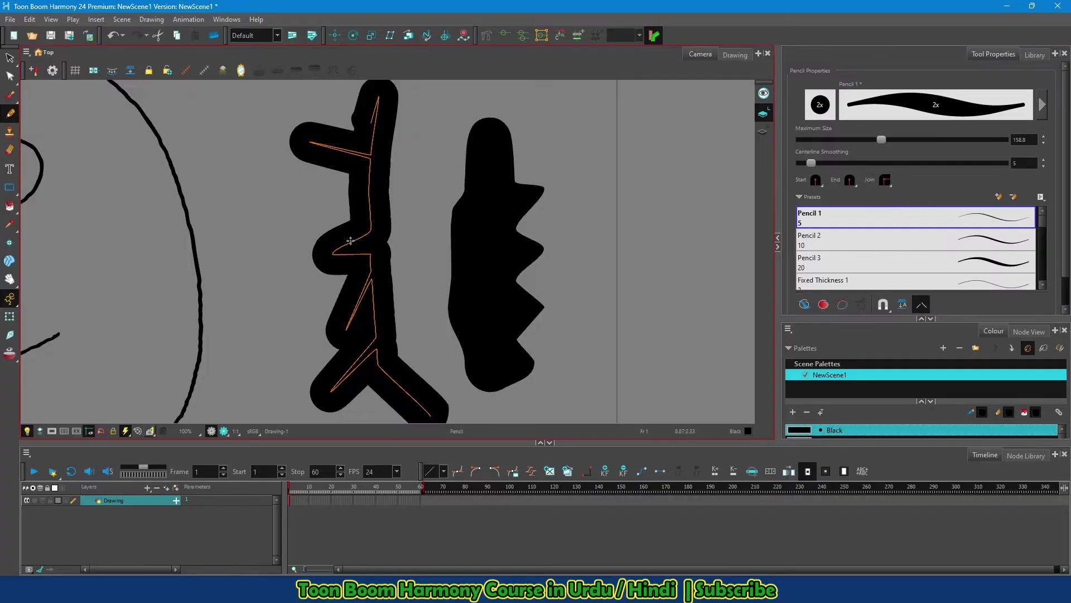
- Place six TB Size Comparison girl figures in a row across the canvas with the Stamp tool
click(10, 132)
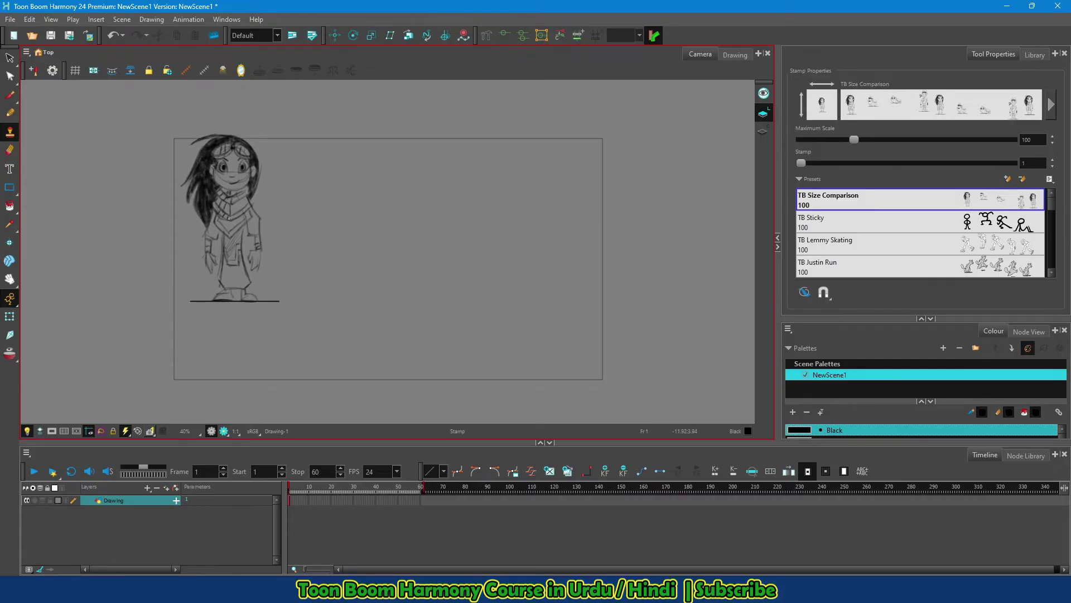
click(229, 218)
click(352, 216)
click(459, 220)
click(605, 210)
click(704, 233)
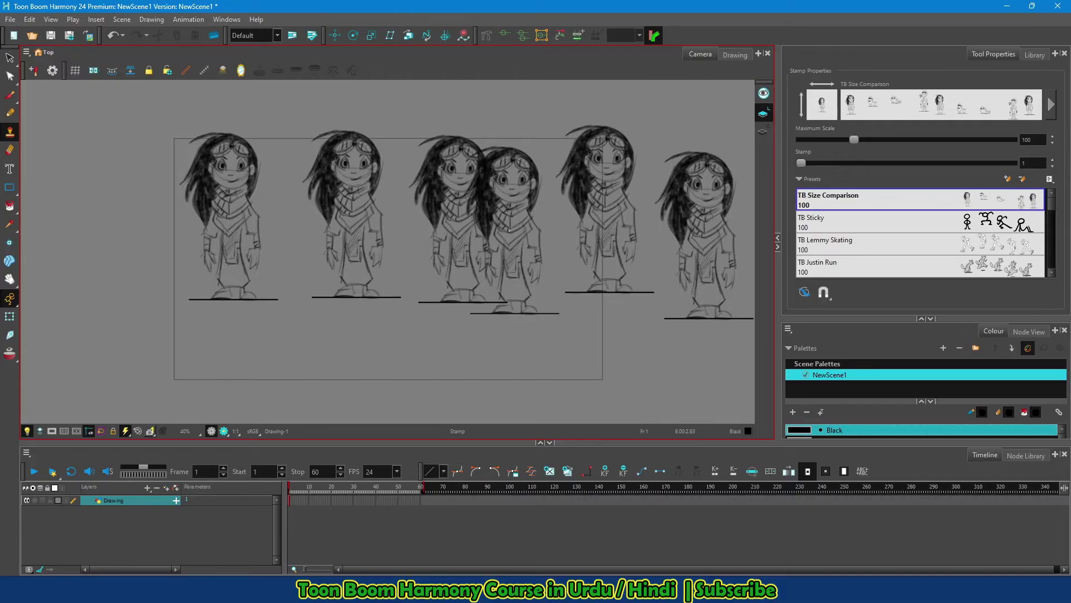
click(533, 220)
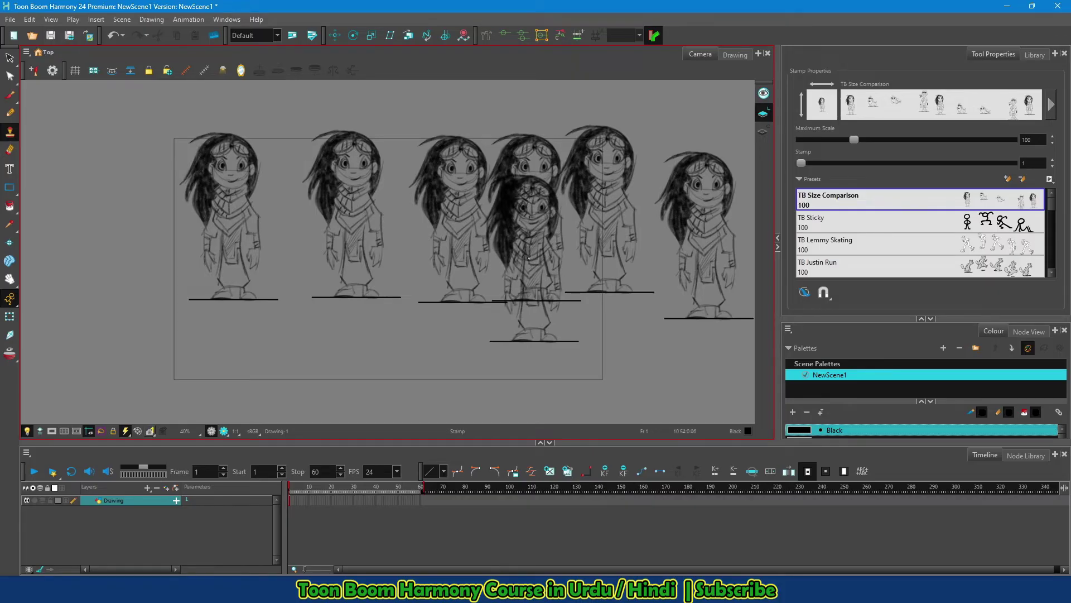
- Browse the stamp presets, choose TB Justin Run and lay a row of running figures beneath the girls
drag(1051, 202, 1041, 270)
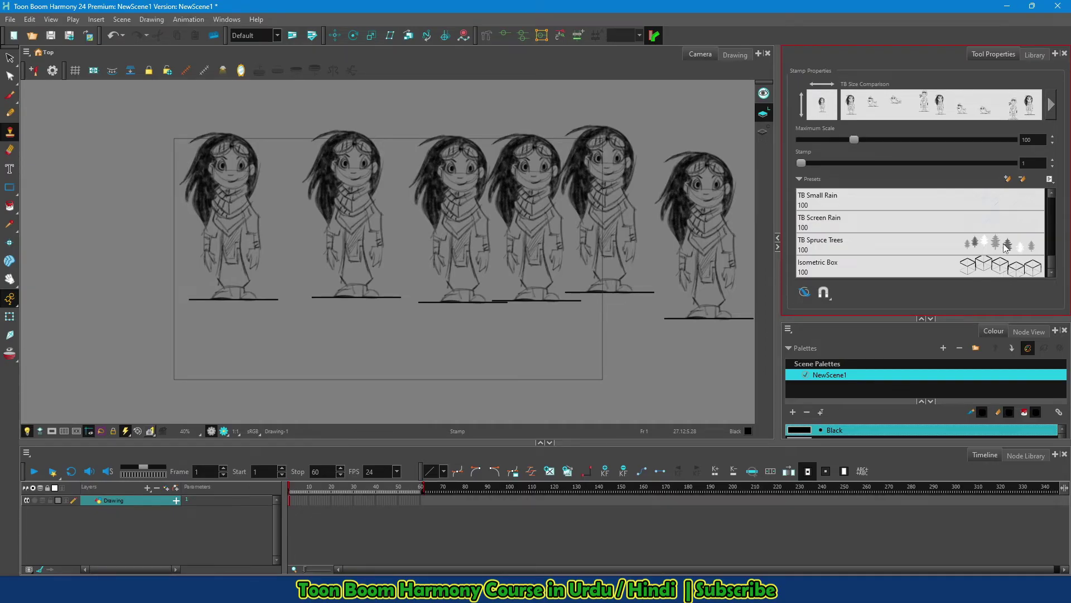
drag(1048, 261, 1040, 250)
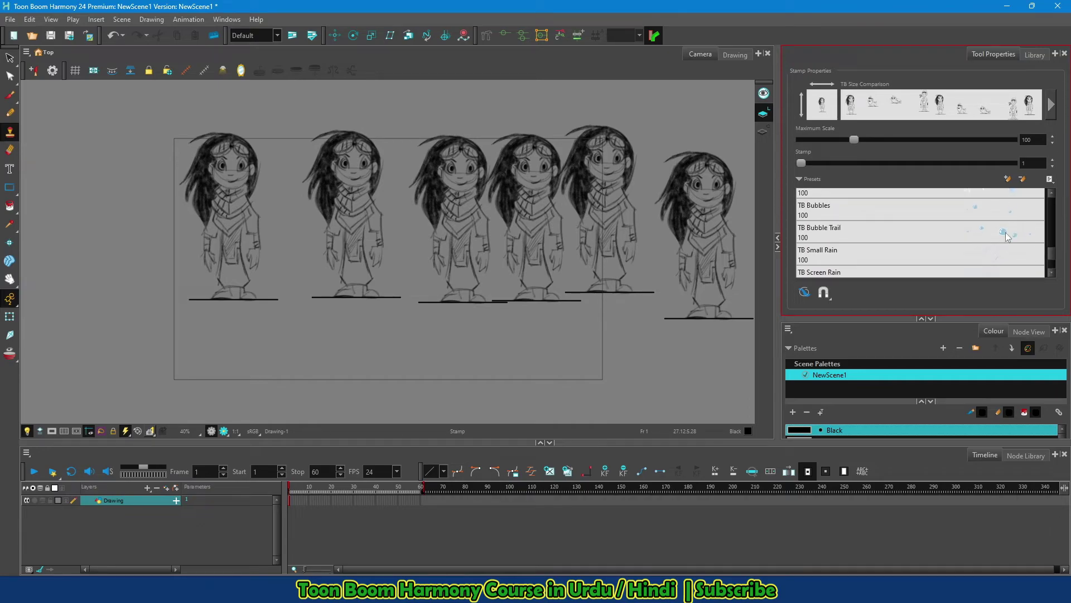
drag(1047, 262, 1047, 211)
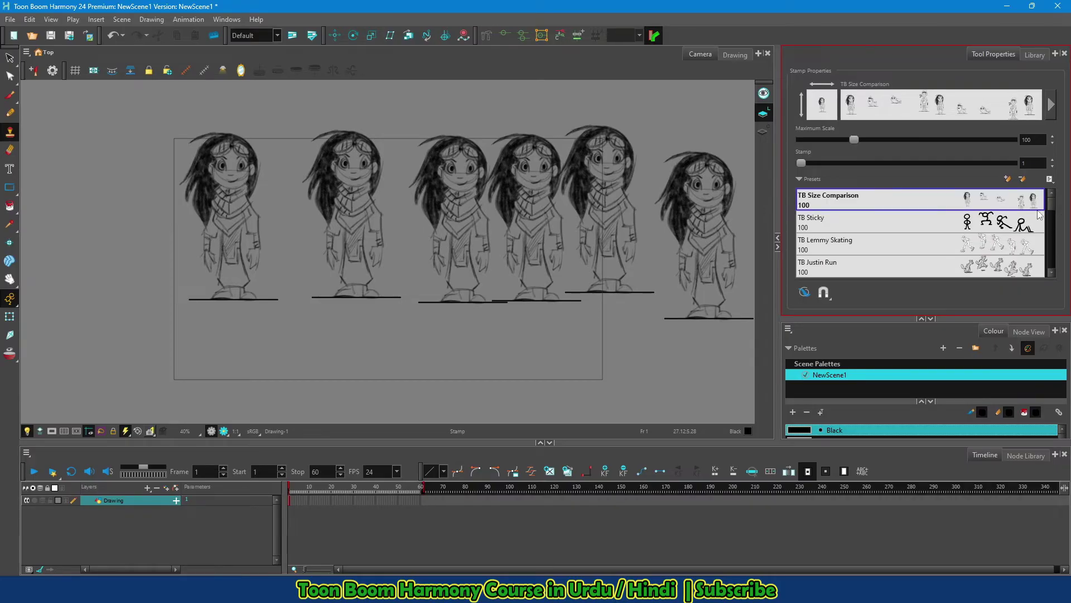
click(991, 266)
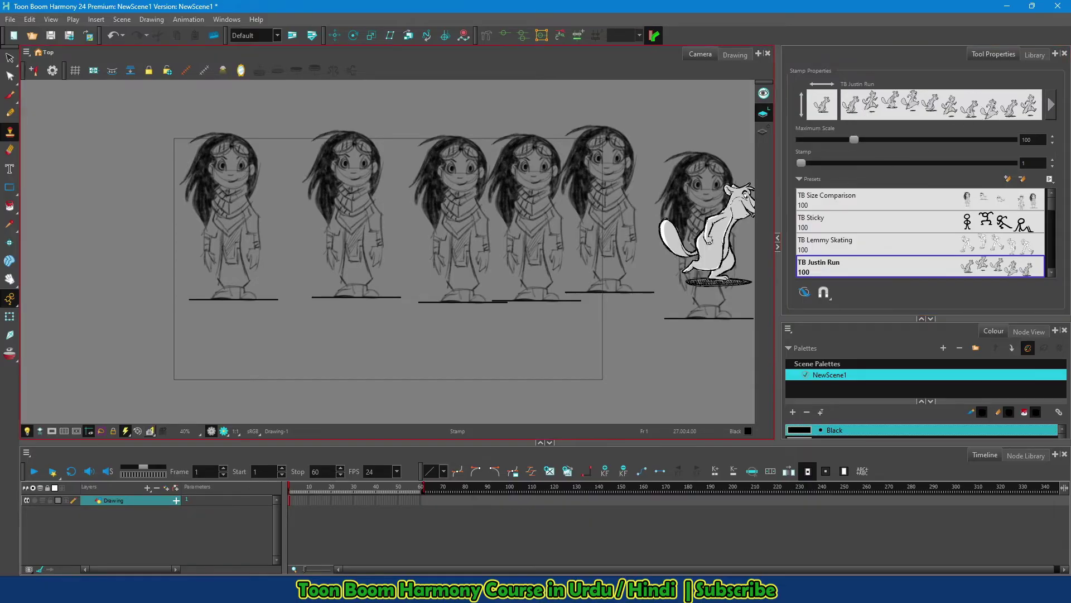
key(2)
key(2)
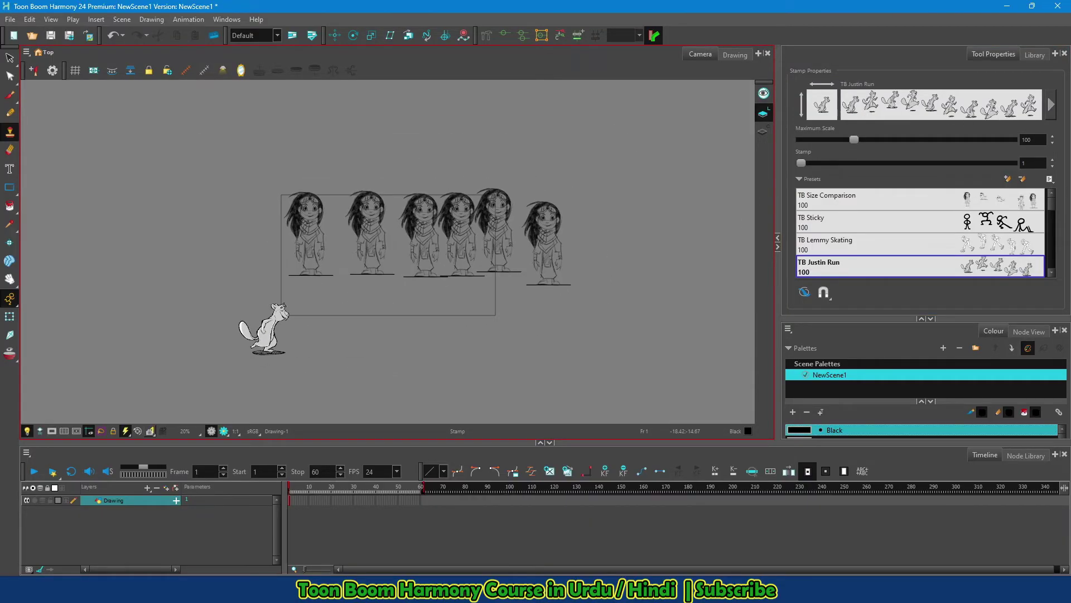
mouse_move(264, 329)
mouse_down()
mouse_move(463, 309)
mouse_move(511, 318)
mouse_move(683, 314)
mouse_up()
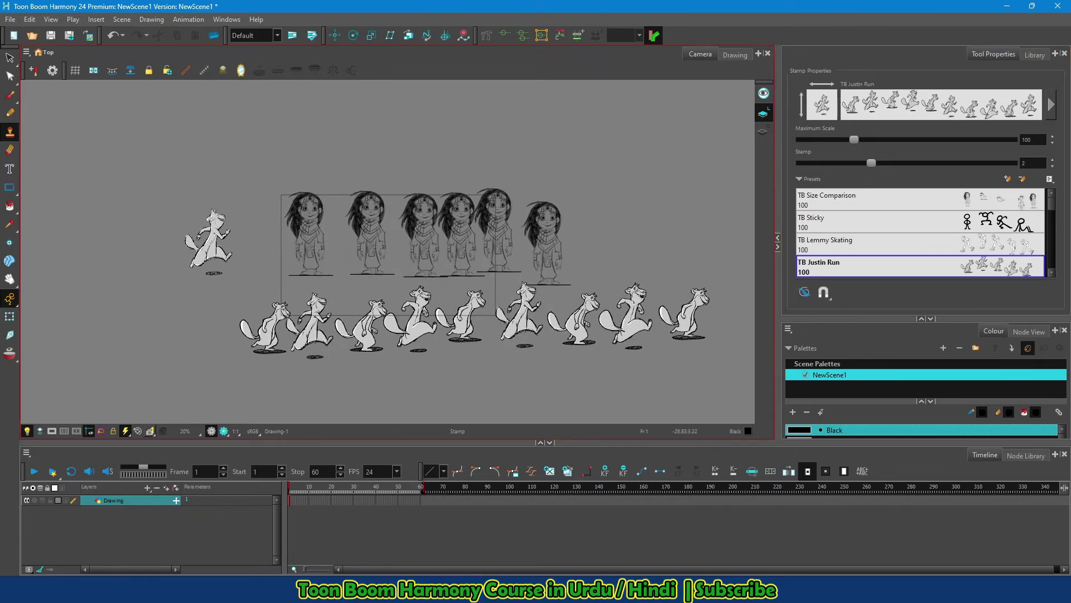
- Erase diagonal swaths through the girls and running figures on the right with the Eraser's maximum size set to 216
click(11, 151)
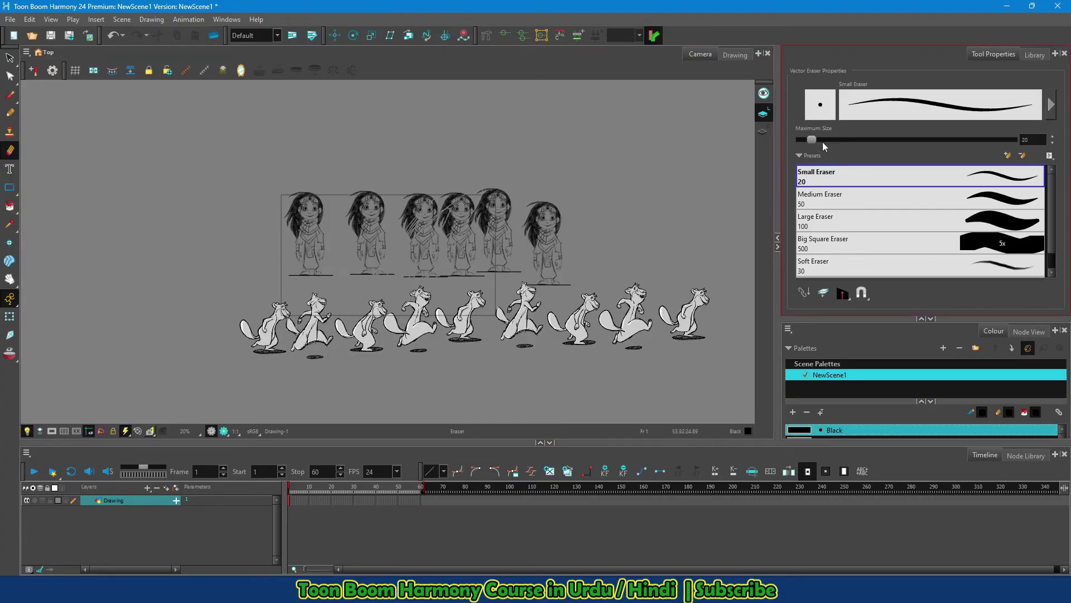
drag(815, 140, 912, 139)
mouse_move(549, 210)
mouse_down()
mouse_move(532, 256)
mouse_move(415, 313)
mouse_move(432, 347)
mouse_move(655, 289)
mouse_move(625, 340)
mouse_up()
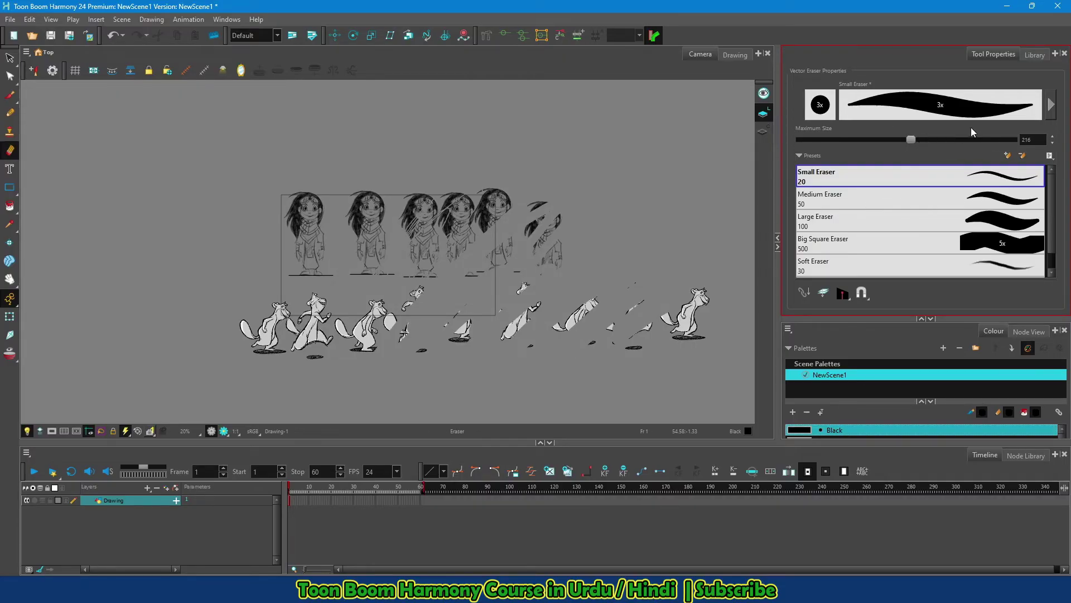
- Add the text "fdsafdaf" in Arial above the stamped figures and increase its font size
click(9, 169)
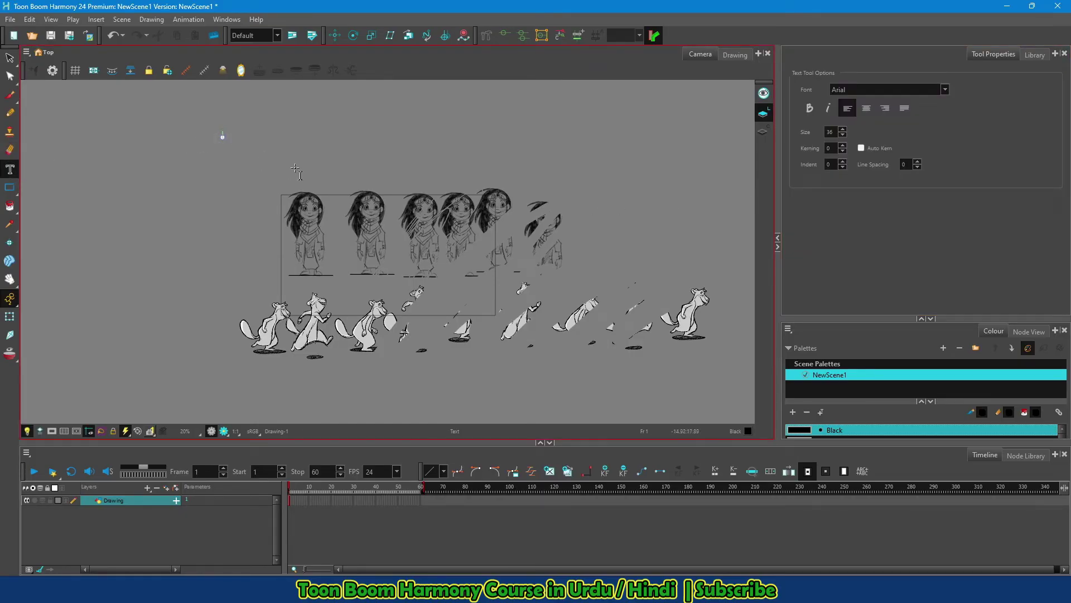
text(fdsafdaf)
click(832, 132)
click(845, 129)
click(845, 129)
click(844, 128)
click(844, 129)
click(844, 129)
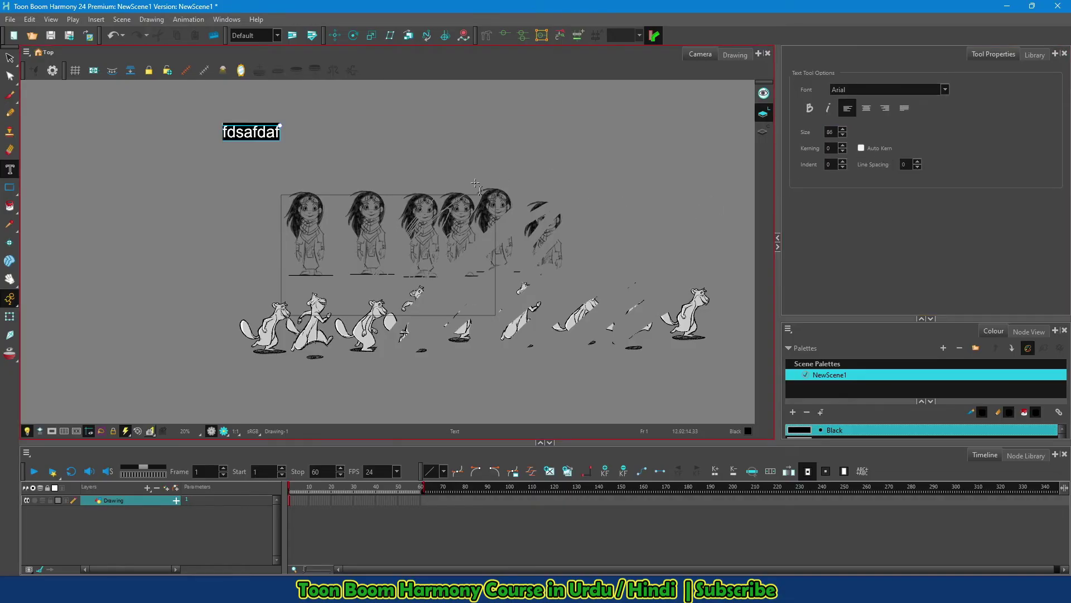
- Draw a thick-outlined rectangle over the leftmost figures and, with a reduced line size, a thinner-outlined one over the erased figures
click(10, 190)
drag(87, 143, 311, 350)
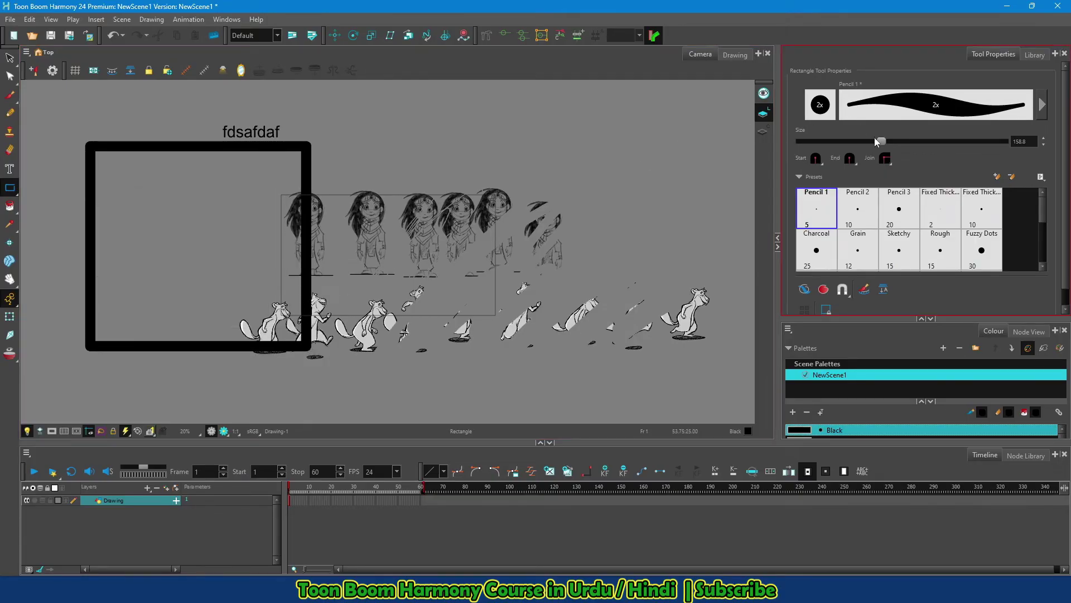
drag(880, 142, 823, 140)
drag(514, 128, 667, 310)
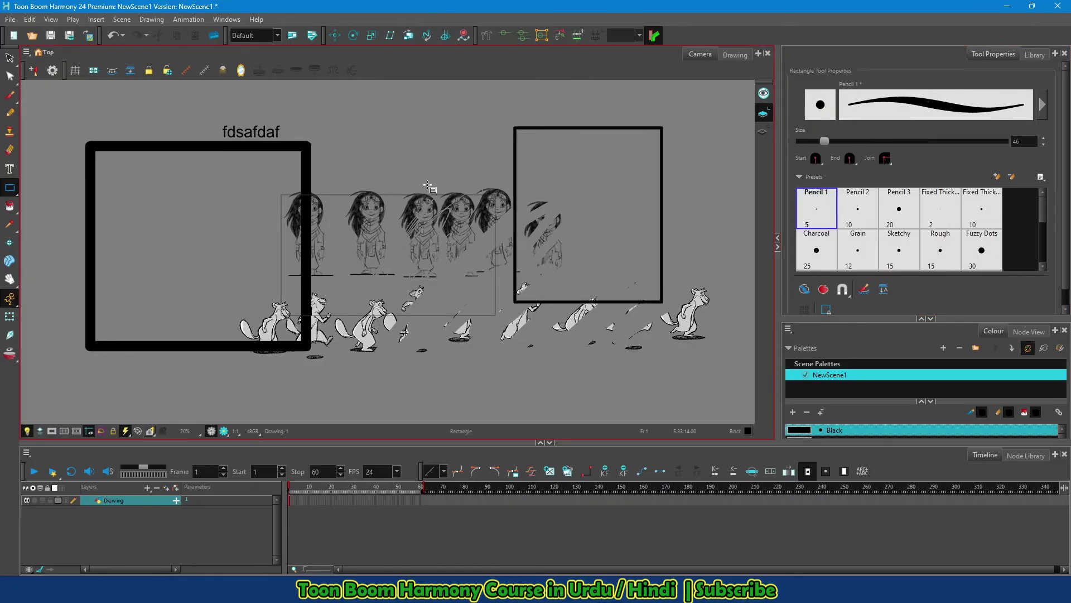
- Draw two more overlapping rectangles across the figures, plus a wide ellipse over the left figures and a rounder one over the right figures
drag(373, 137, 609, 372)
drag(170, 122, 708, 222)
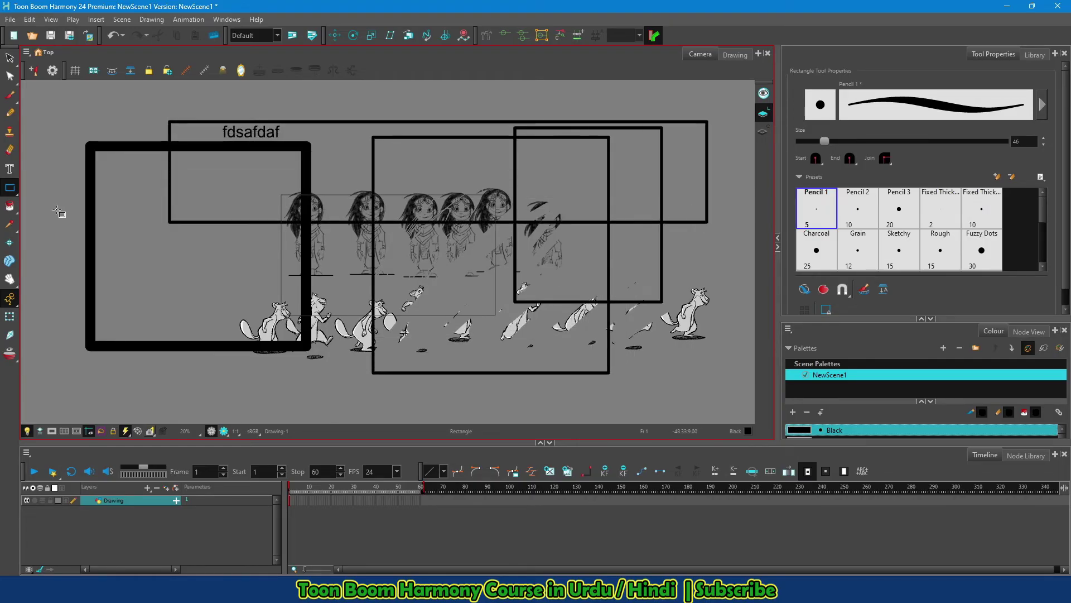
click(17, 195)
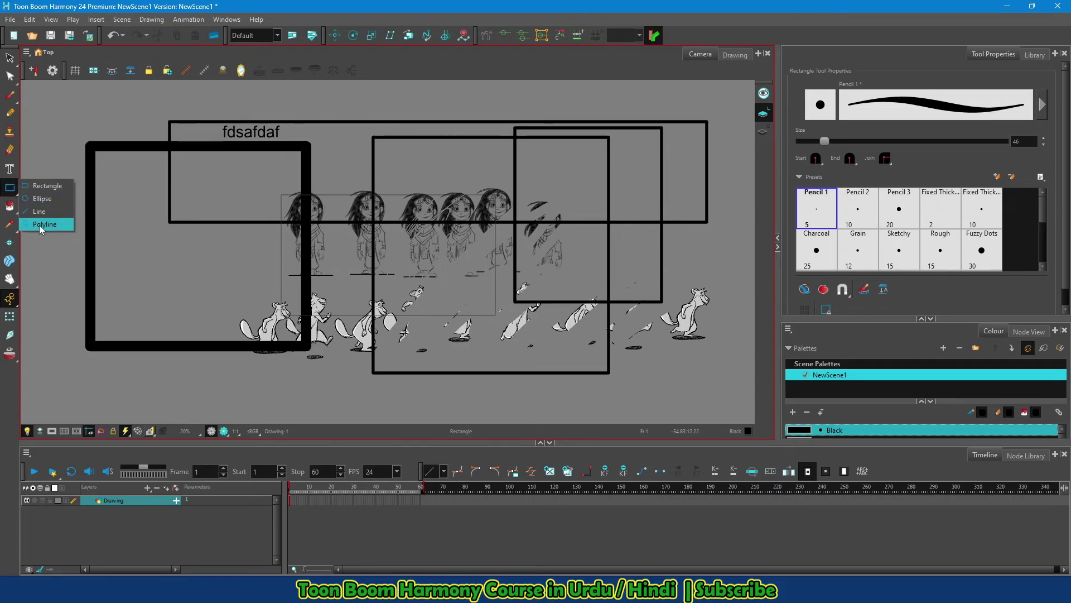
click(41, 198)
mouse_move(103, 138)
mouse_down()
mouse_move(239, 219)
mouse_move(451, 269)
mouse_move(429, 348)
mouse_up()
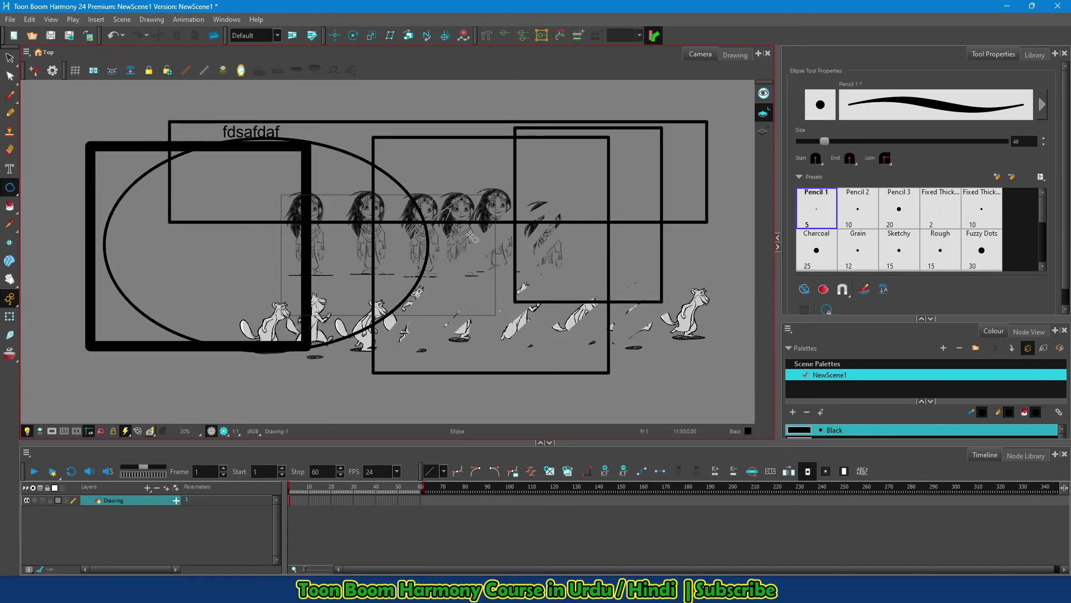
mouse_move(450, 128)
mouse_down()
mouse_move(586, 242)
mouse_move(656, 382)
mouse_move(709, 391)
mouse_move(675, 389)
mouse_up()
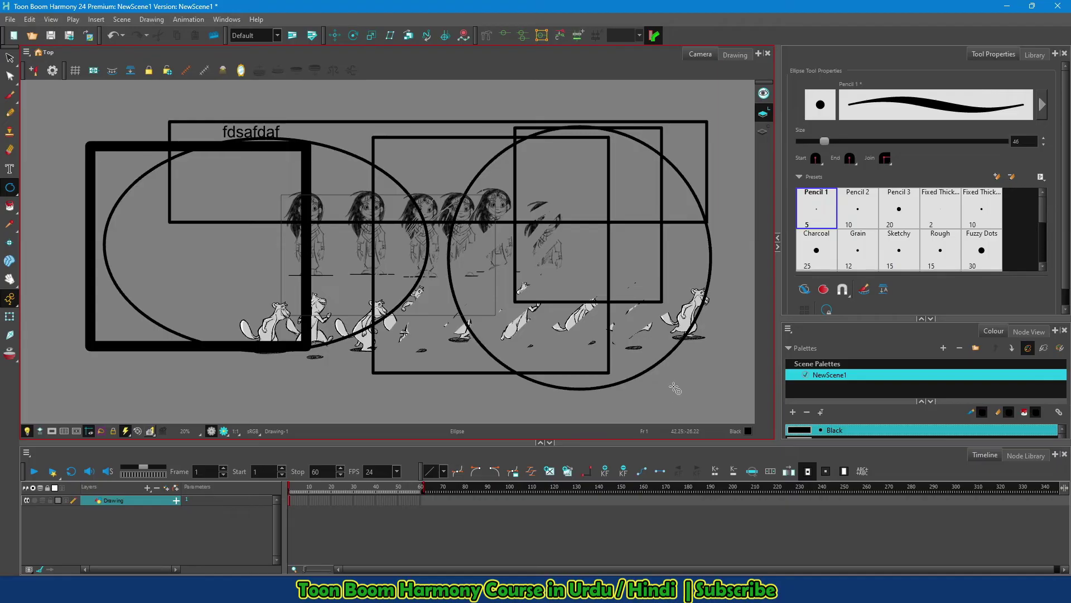
- Enlarge the colour palette area and paint enclosed regions of the left ellipse, the wide rectangle and the right circle in Green
click(10, 206)
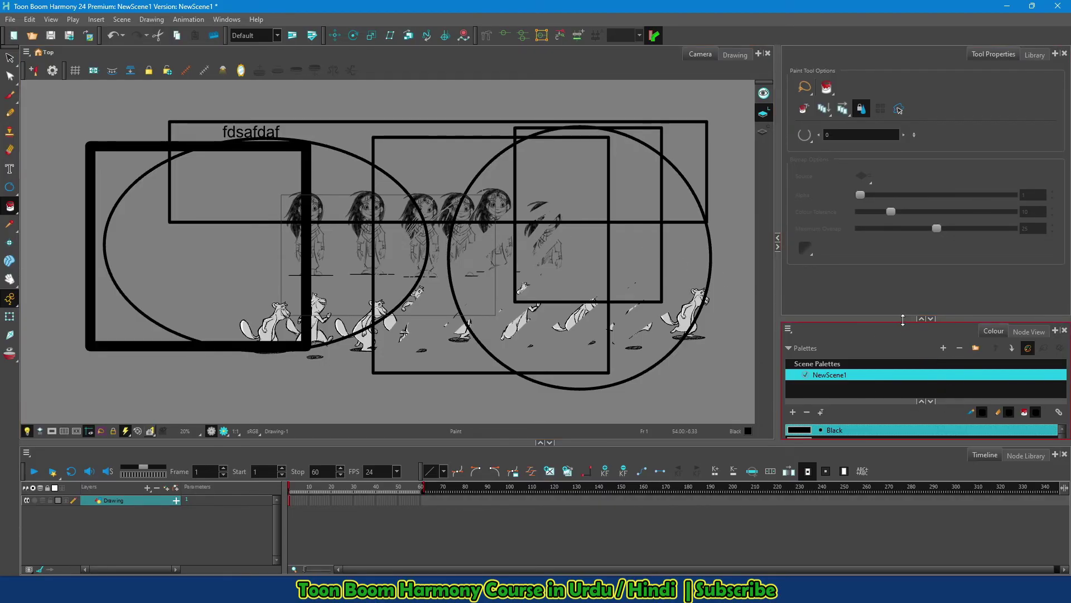
drag(903, 320, 902, 260)
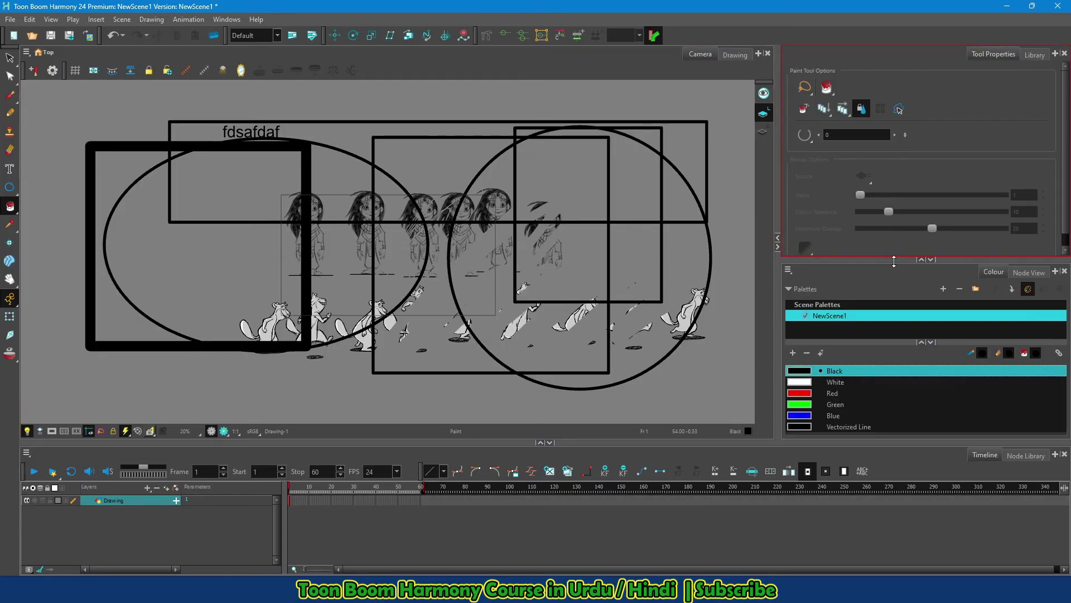
click(807, 409)
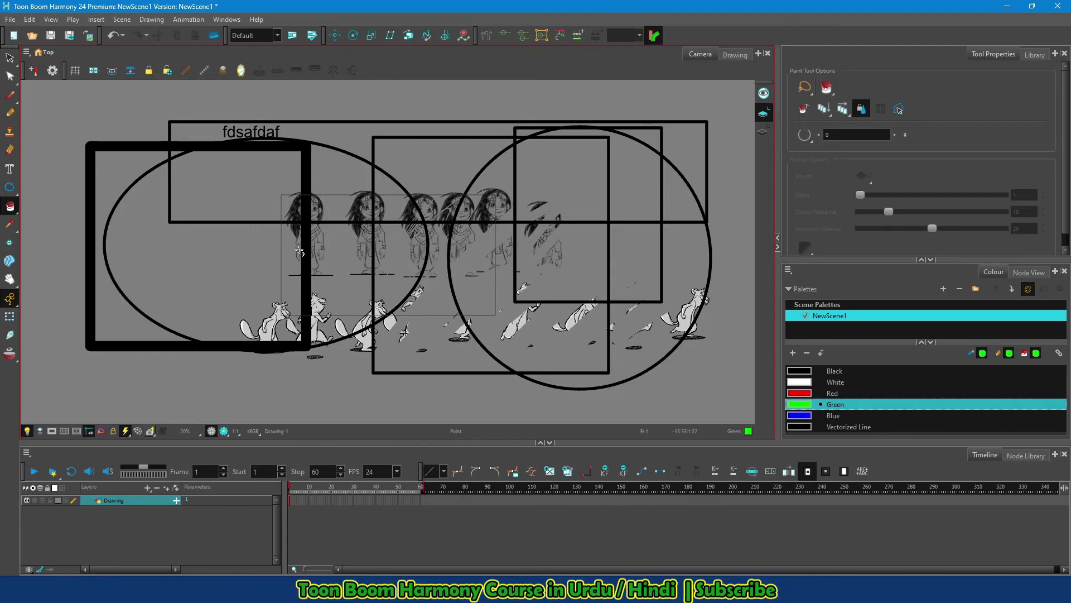
click(236, 263)
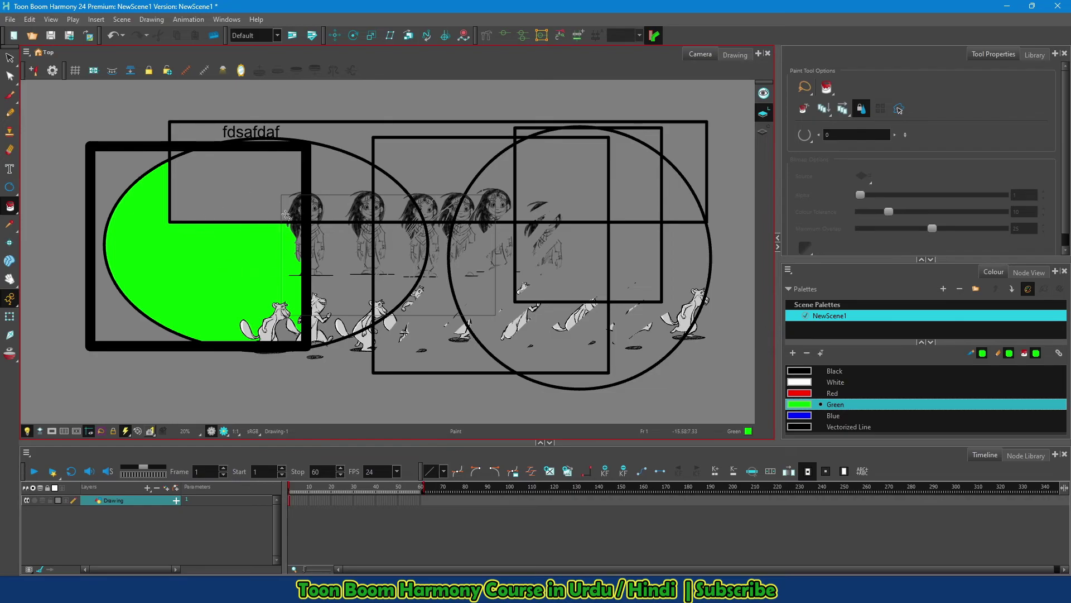
click(263, 187)
click(443, 128)
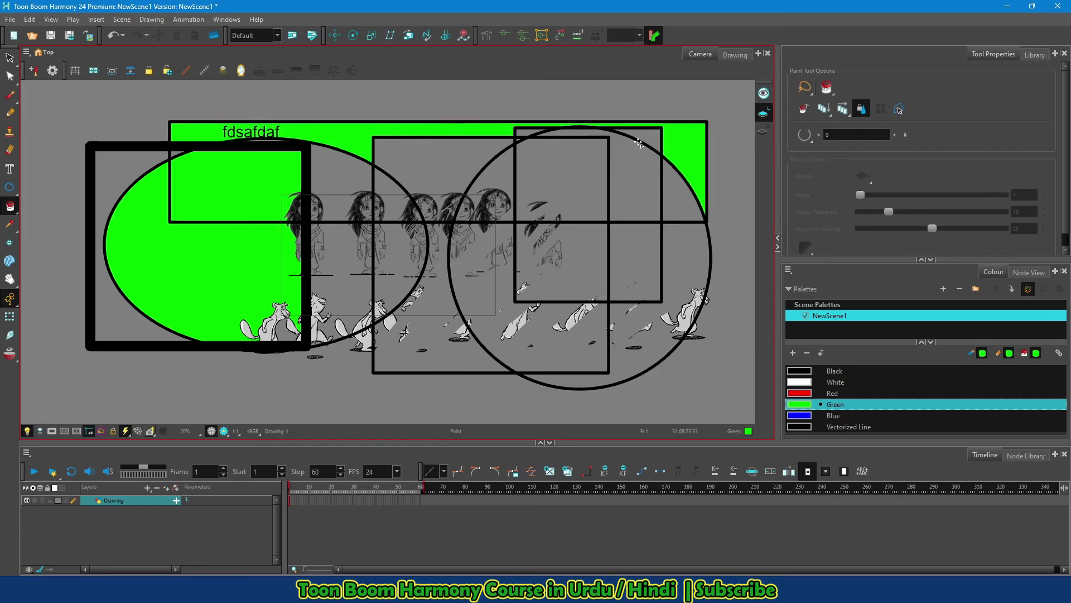
click(686, 252)
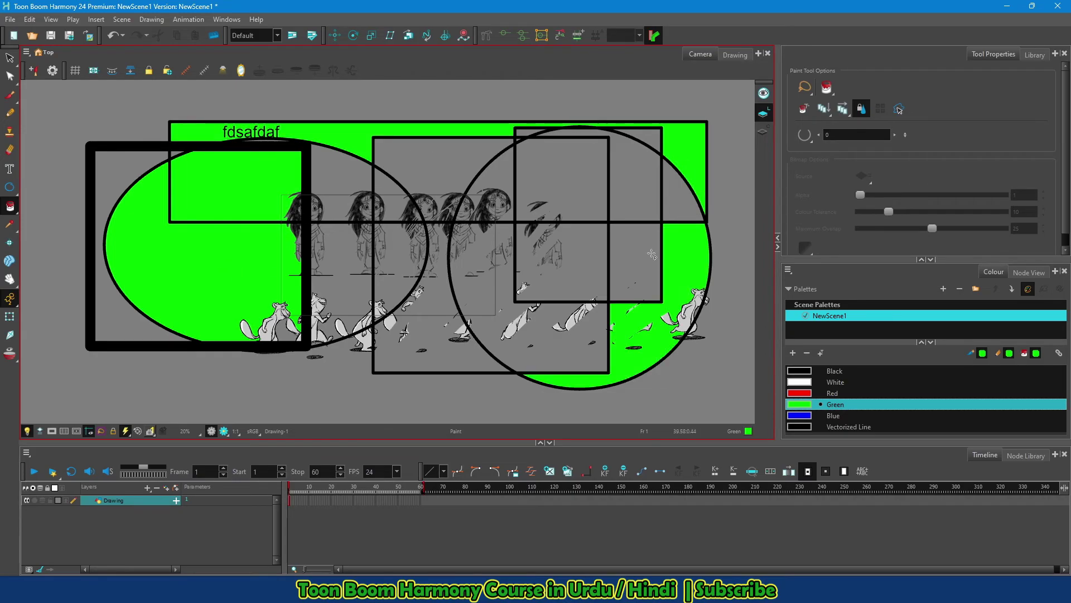
click(646, 256)
click(595, 256)
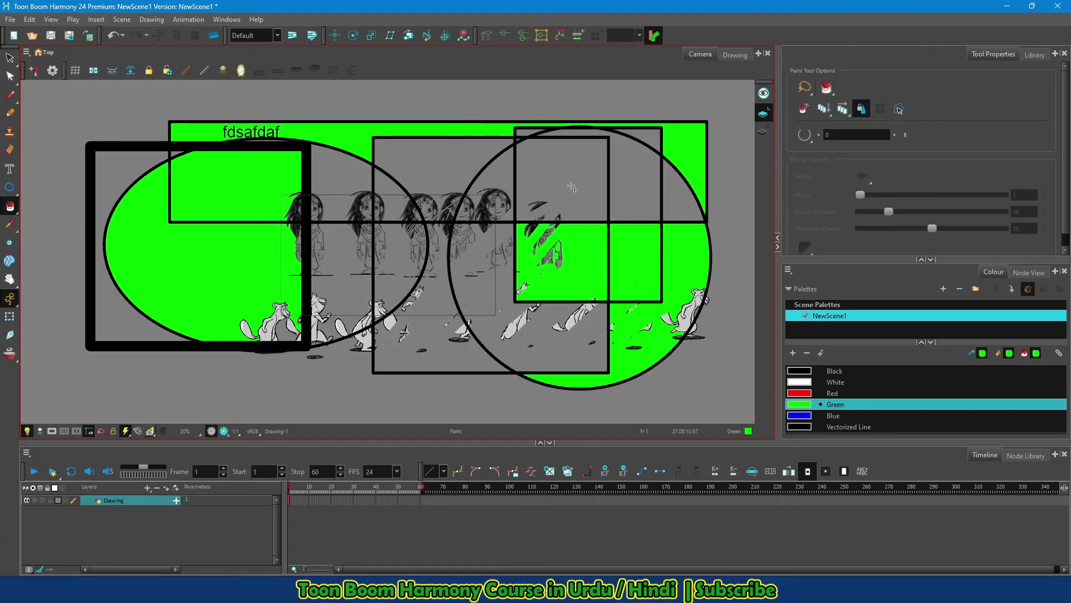
click(574, 189)
- Add a new drawing layer with vector line art and vector colour art
click(190, 511)
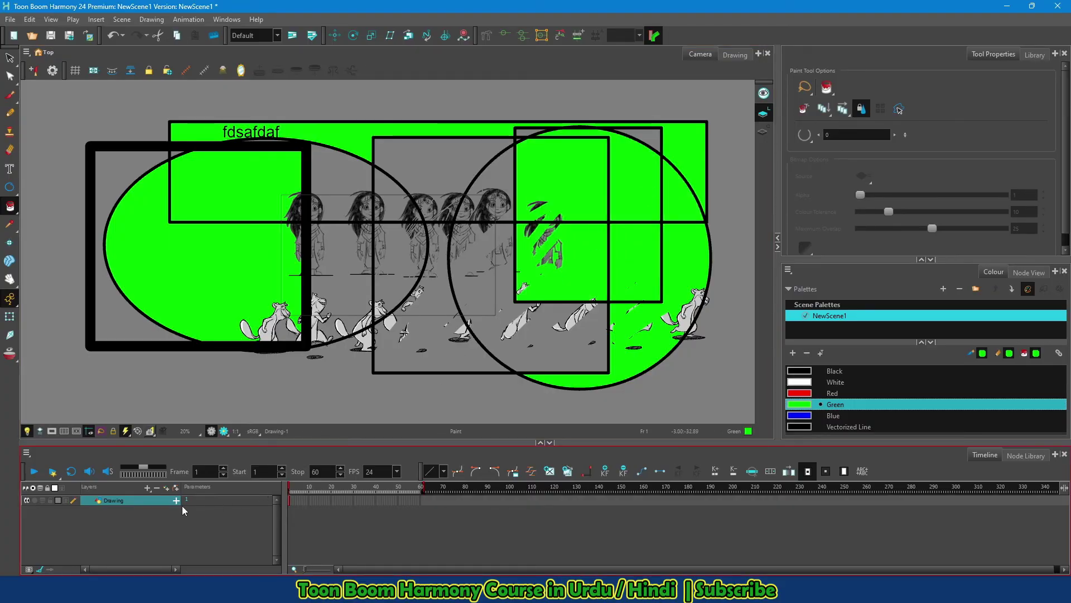
click(148, 488)
click(167, 468)
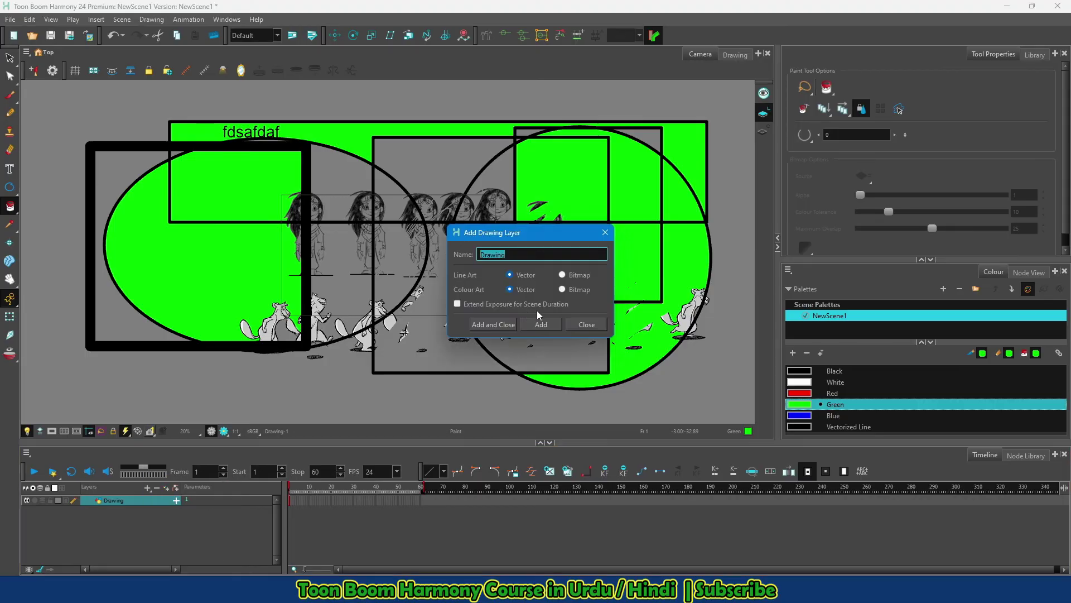
click(504, 329)
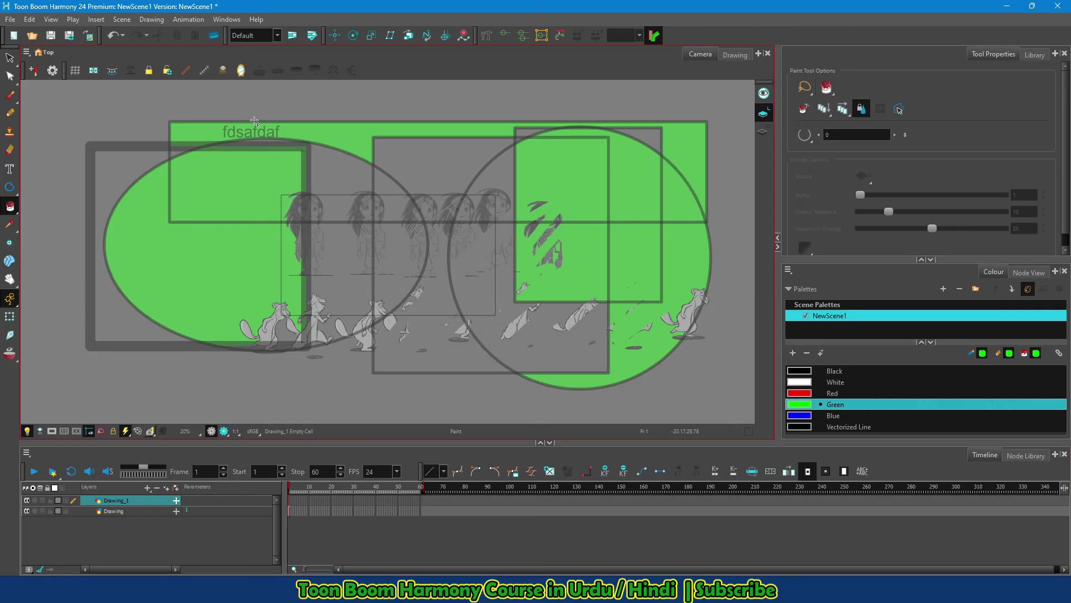
- Draw a green-outlined circle over the left figures on the new layer and fill it with Red using the Paint tool
click(10, 187)
drag(191, 120, 441, 370)
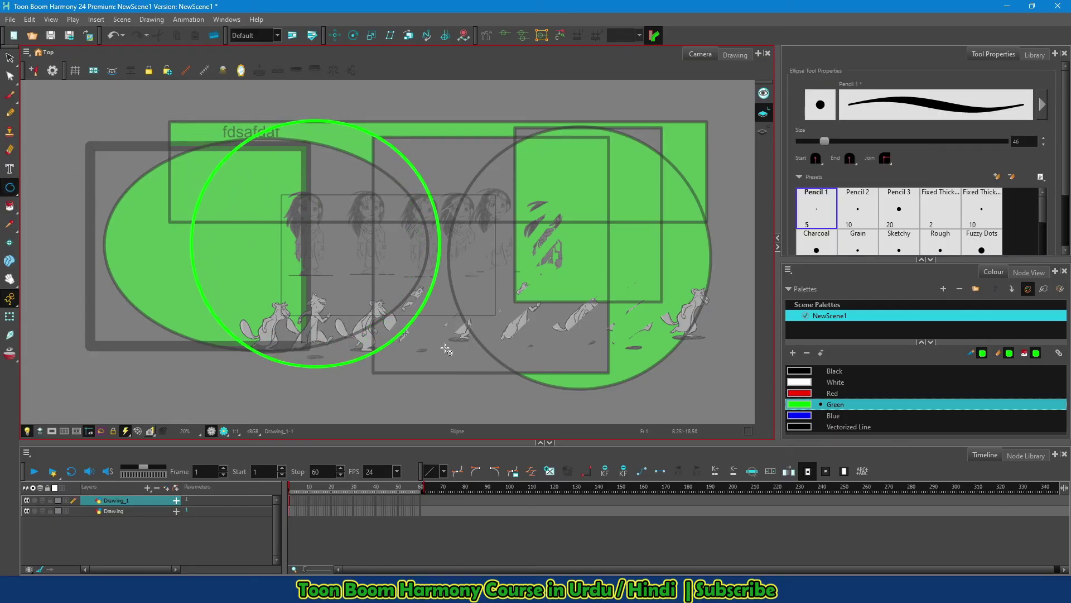
click(806, 393)
click(9, 206)
click(328, 237)
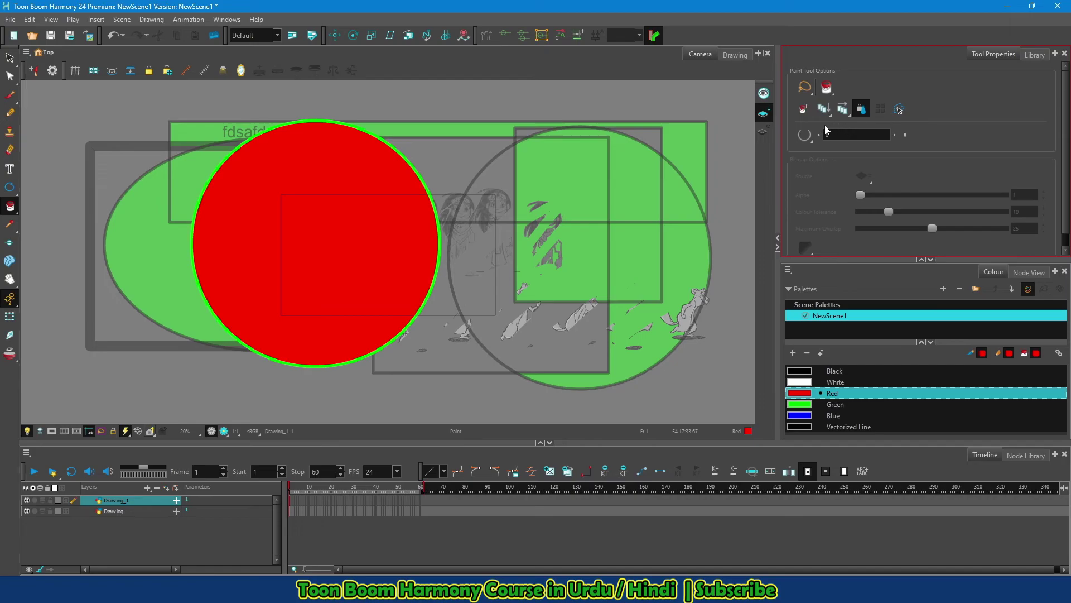
click(859, 134)
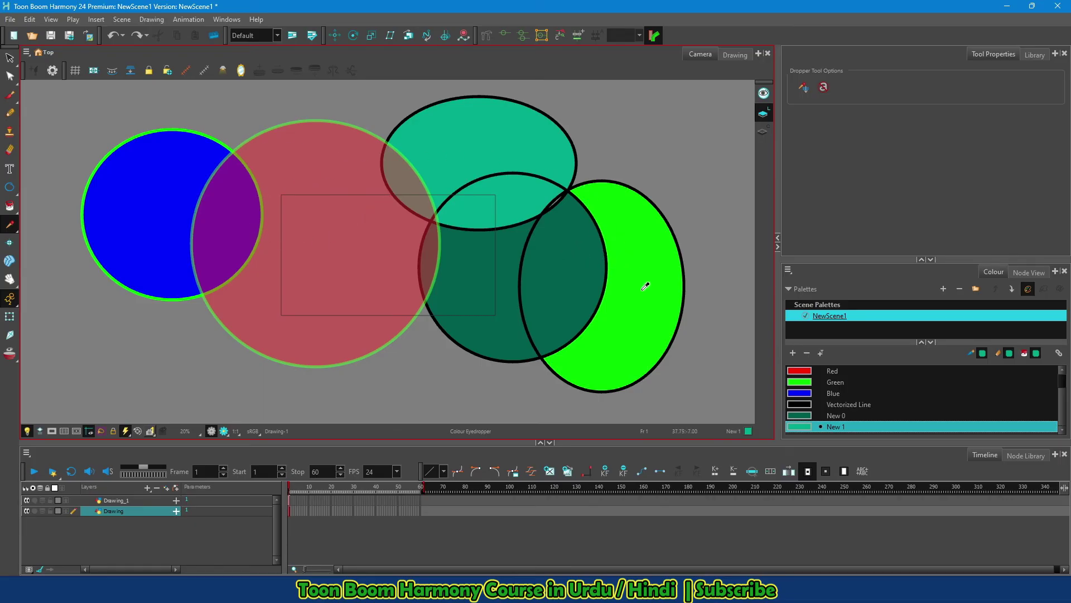
- Sample the blue circle, the large red circle, the light teal ellipse and the dark teal circle in turn with the Colour Eyedropper
click(140, 189)
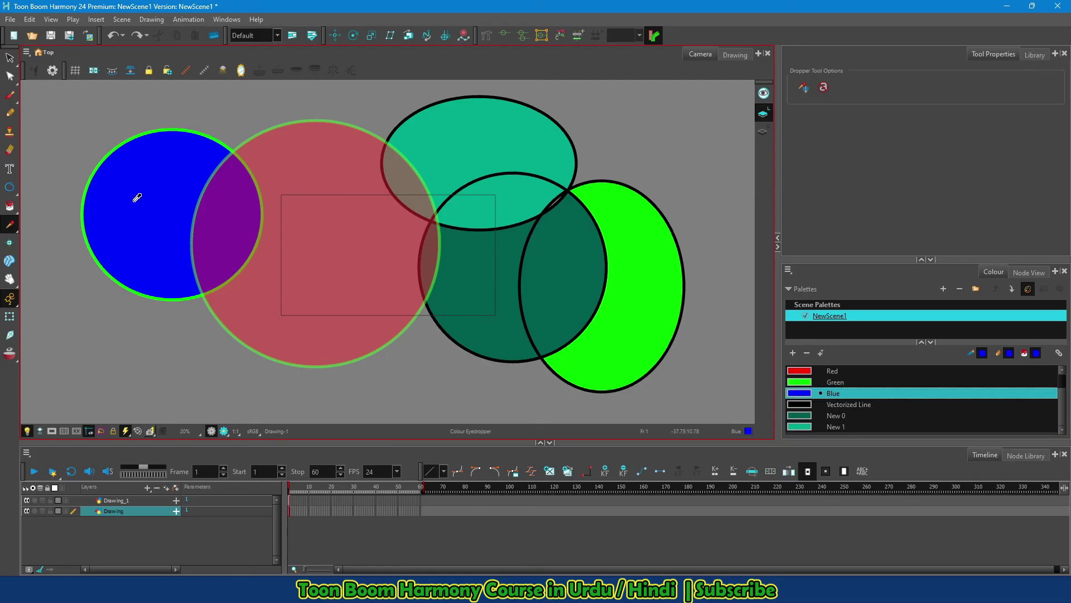
click(317, 168)
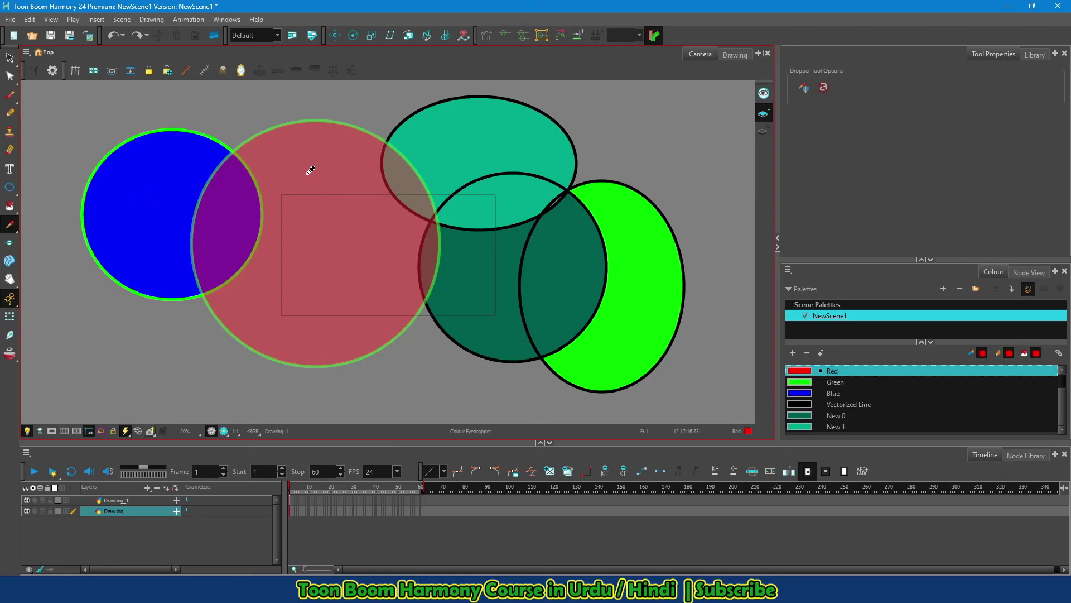
click(510, 123)
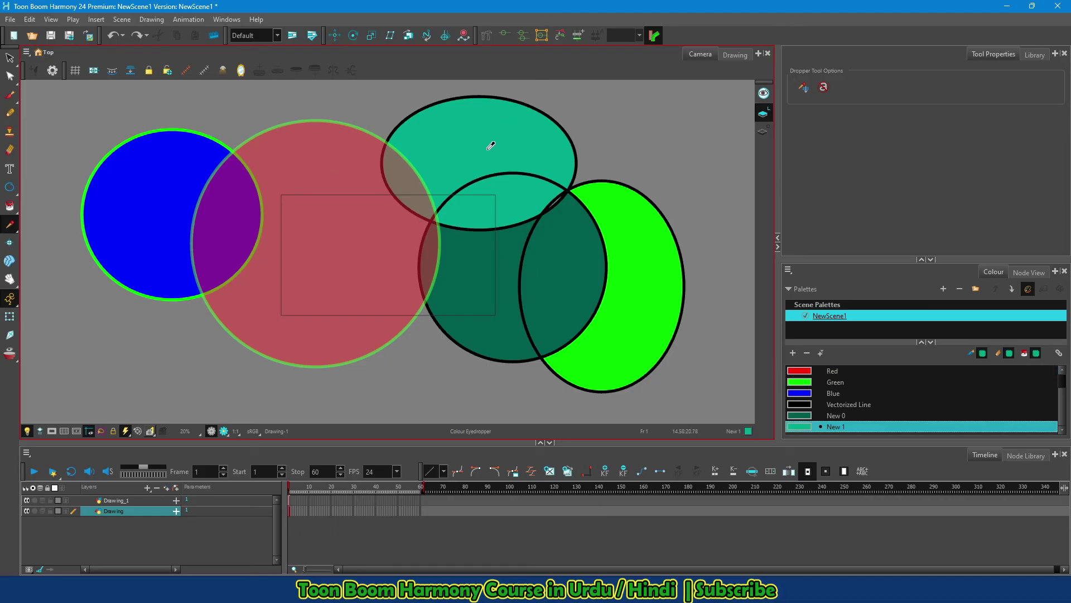
click(489, 264)
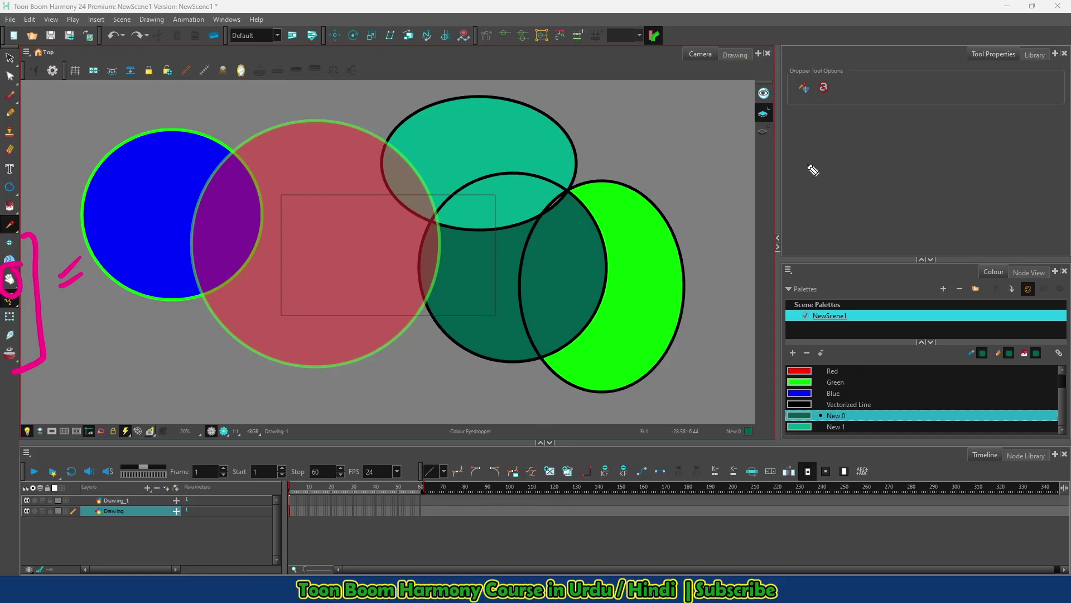
drag(26, 49, 28, 229)
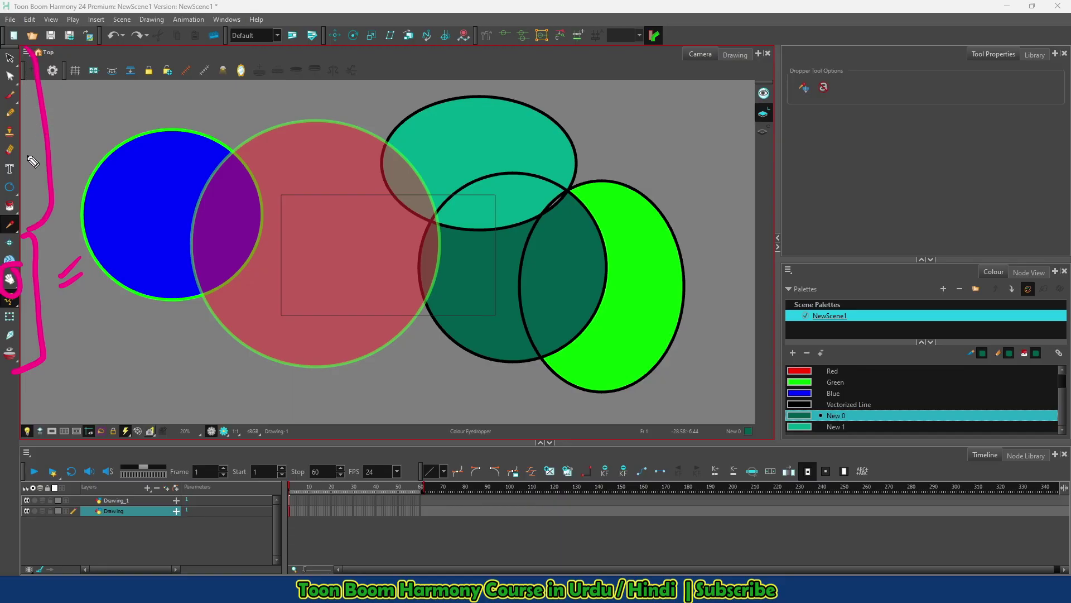